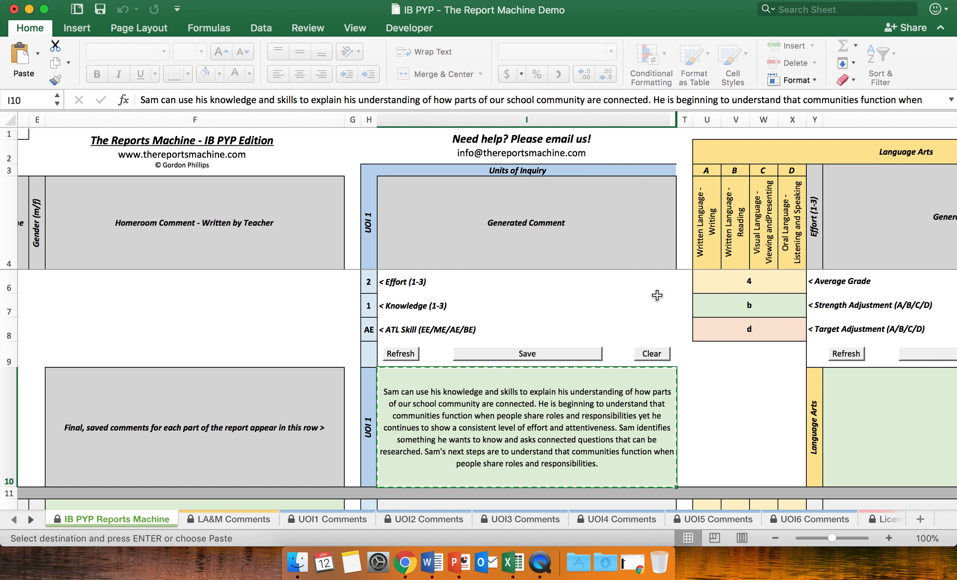
Examine the criteria headings of the Language Arts and Mathematics sections beside the Units of Inquiry comment
{"action": "left_click", "coordinate": [590, 291]}
{"action": "scroll", "coordinate": [591, 291], "scroll_direction": "up", "scroll_amount": 3}
{"action": "scroll", "coordinate": [590, 290], "scroll_direction": "right", "scroll_amount": 9}
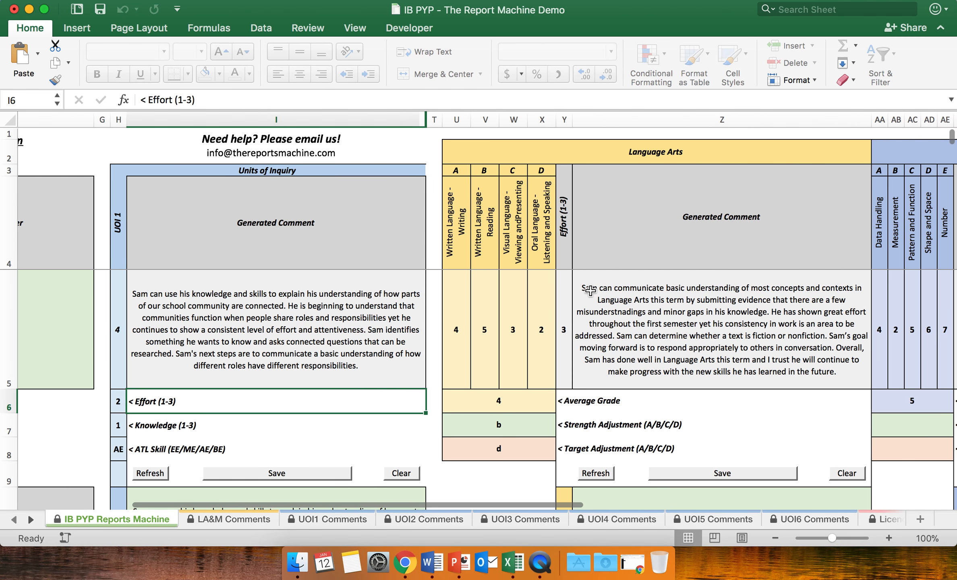
{"action": "scroll", "coordinate": [590, 291], "scroll_direction": "right", "scroll_amount": 3}
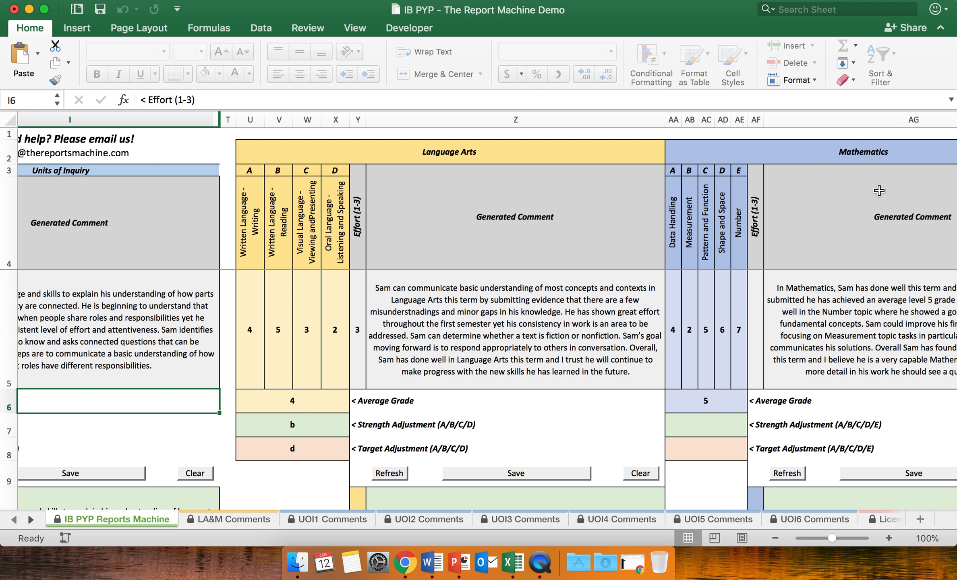
{"action": "scroll", "coordinate": [822, 189], "scroll_direction": "right", "scroll_amount": 2}
{"action": "scroll", "coordinate": [879, 190], "scroll_direction": "right", "scroll_amount": 2}
{"action": "left_click", "coordinate": [120, 222]}
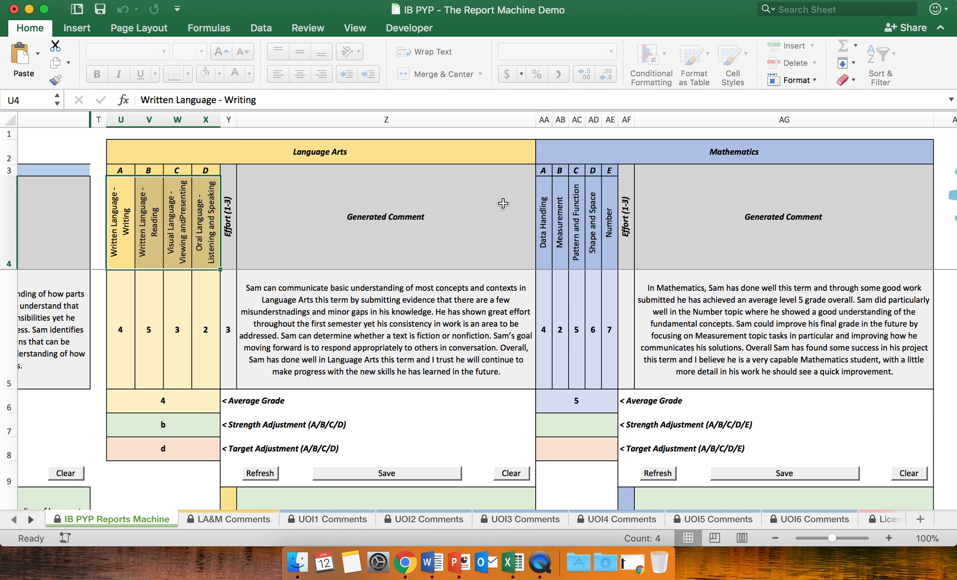
{"action": "left_click_drag", "start_coordinate": [543, 218], "coordinate": [610, 218]}
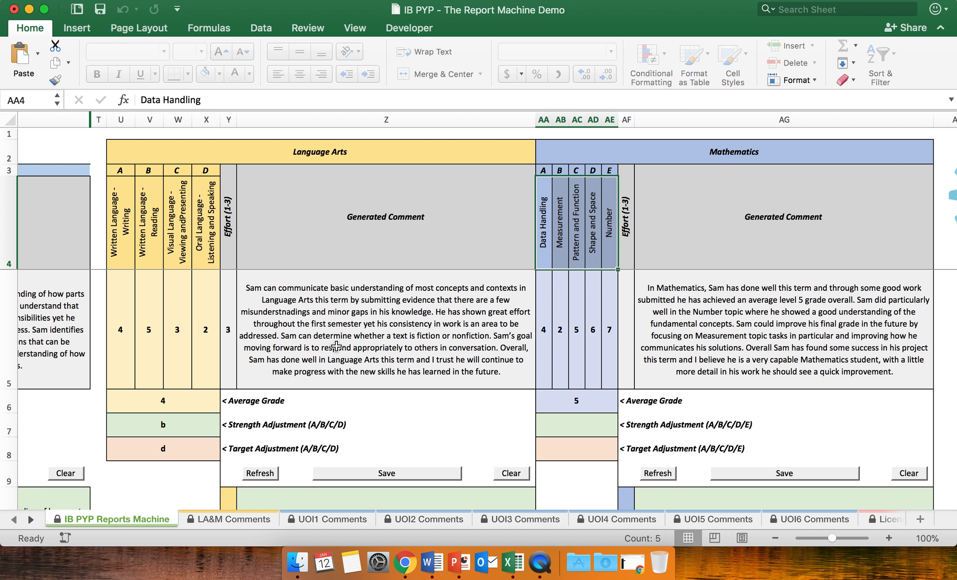
Inspect the student's Mathematics grades and the strength and target adjustment cells beneath them
{"action": "scroll", "coordinate": [208, 411], "scroll_direction": "right", "scroll_amount": 6}
{"action": "left_click", "coordinate": [326, 329]}
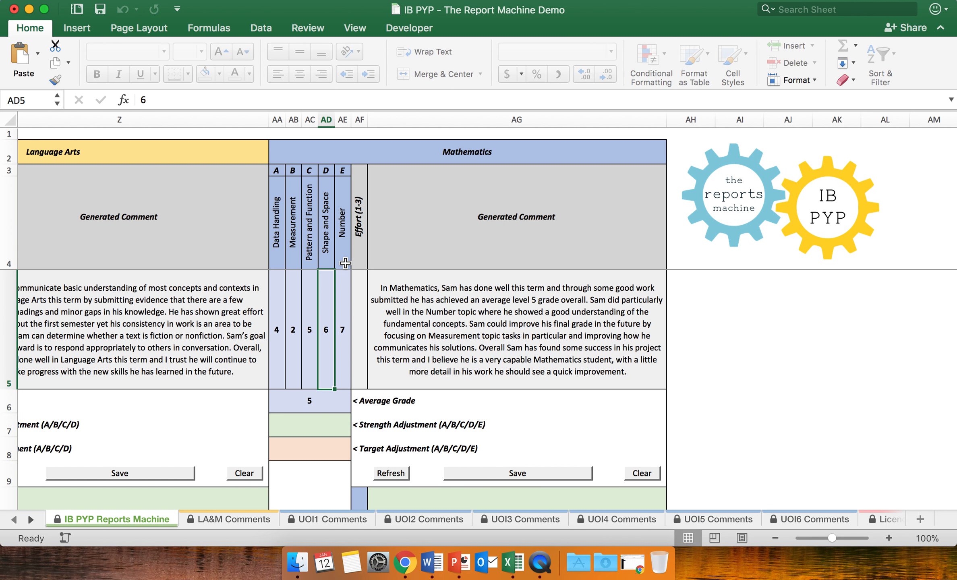
{"action": "scroll", "coordinate": [338, 322], "scroll_direction": "down", "scroll_amount": 2}
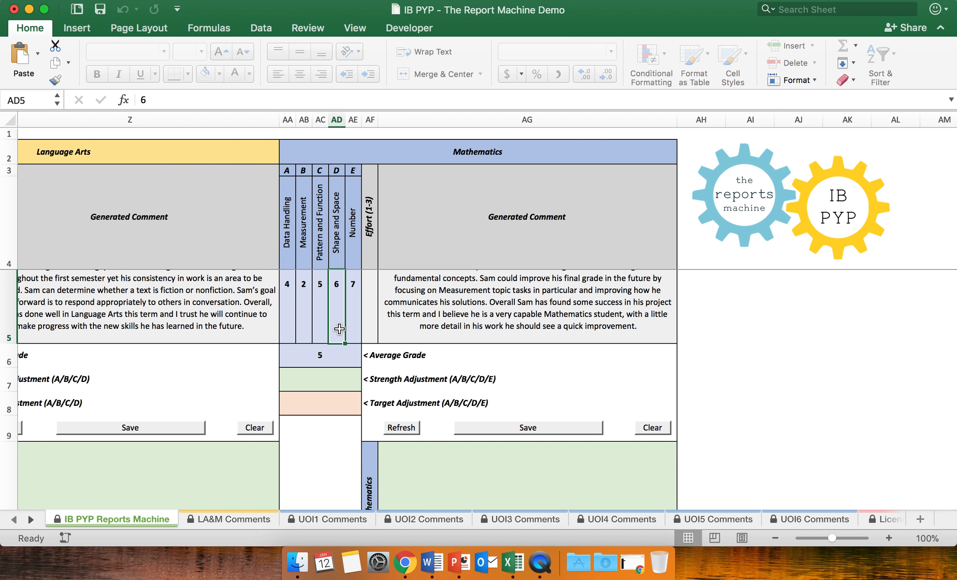
{"action": "left_click", "coordinate": [340, 382]}
{"action": "left_click", "coordinate": [341, 412]}
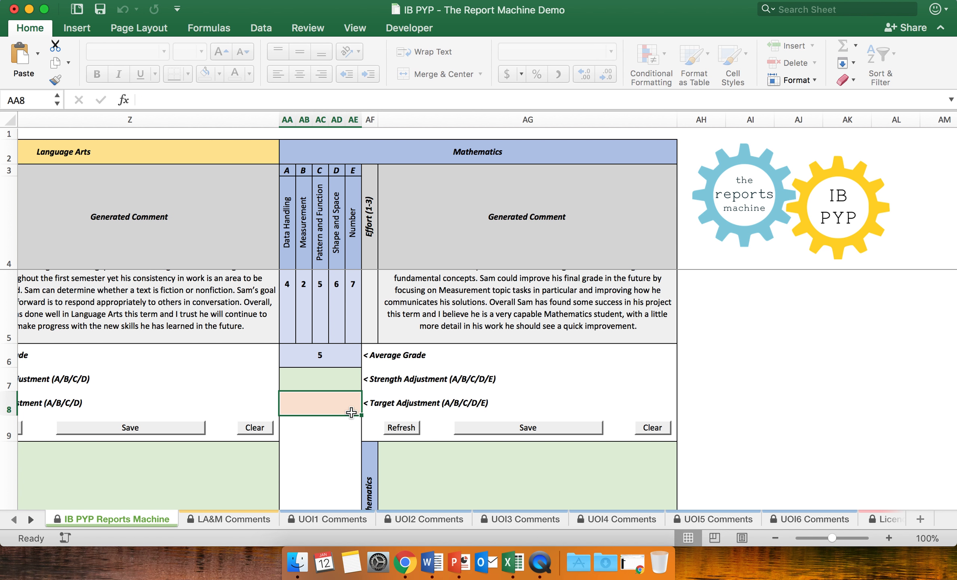
Clear the student's grades for all five Mathematics topics
{"action": "scroll", "coordinate": [370, 414], "scroll_direction": "up", "scroll_amount": 2}
{"action": "left_click_drag", "start_coordinate": [332, 322], "coordinate": [274, 323]}
{"action": "key", "text": "Delete"}
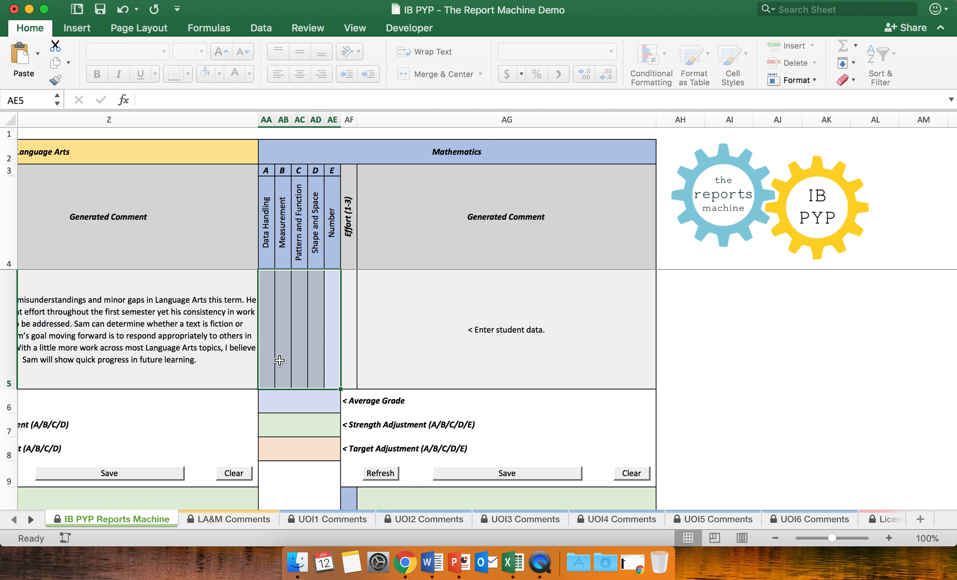
Enter Mathematics grades of 5 for Data Handling, 3 for Measurement and 6 for Pattern and Function
{"action": "left_click", "coordinate": [272, 344]}
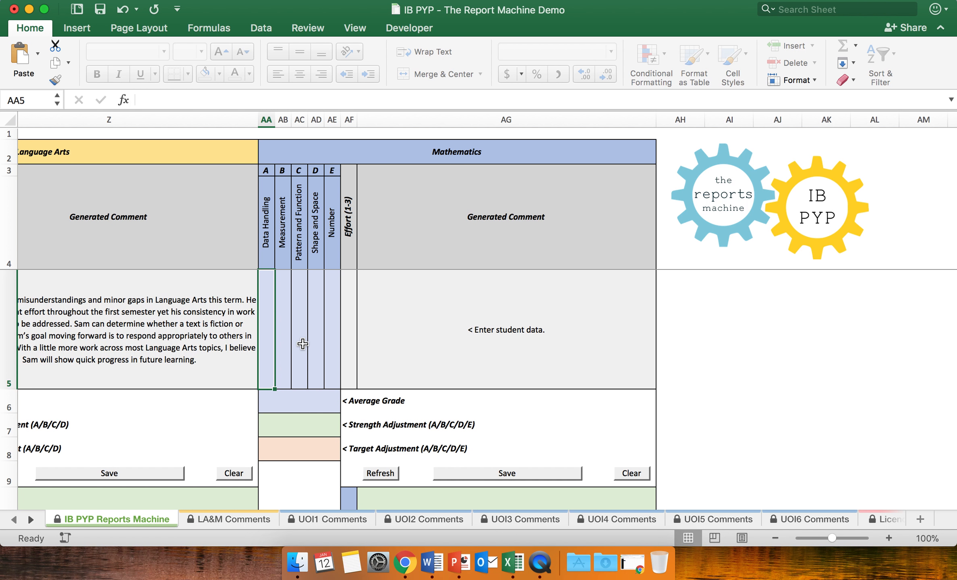
{"action": "type", "text": "5"}
{"action": "key", "text": "Tab"}
{"action": "type", "text": "3"}
{"action": "key", "text": "Tab"}
{"action": "type", "text": "6"}
{"action": "key", "text": "Tab"}
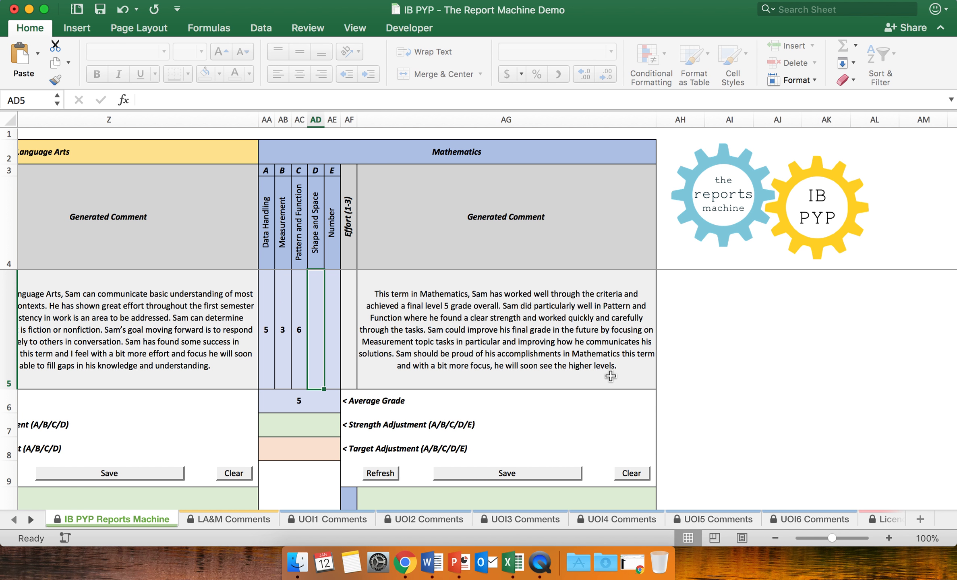
Check the Measurement and Pattern and Function grades and the Mathematics average grade formula against the generated comment
{"action": "left_click", "coordinate": [301, 338]}
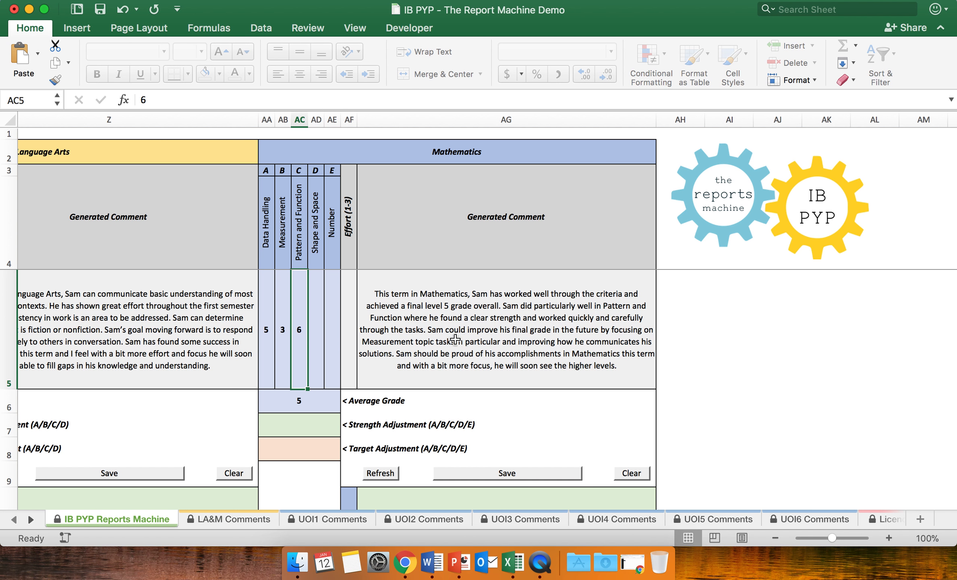
{"action": "left_click", "coordinate": [279, 331]}
{"action": "left_click", "coordinate": [301, 330]}
{"action": "left_click", "coordinate": [282, 233]}
{"action": "left_click", "coordinate": [284, 315]}
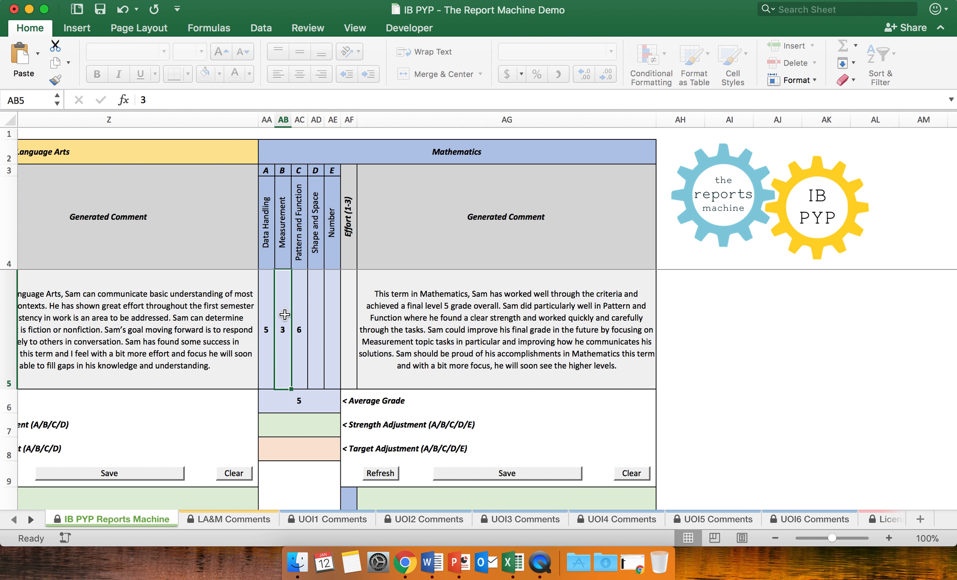
{"action": "left_click", "coordinate": [302, 401]}
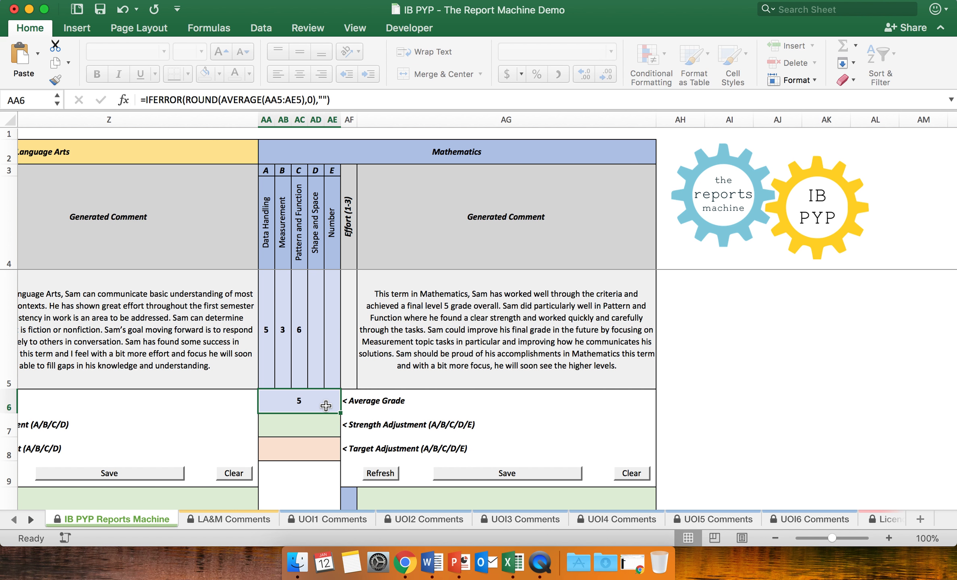
Remove the Measurement grade and set the Number grade to 4 in the Mathematics section
{"action": "left_click", "coordinate": [282, 330]}
{"action": "key", "text": "Delete"}
{"action": "left_click", "coordinate": [332, 330]}
{"action": "type", "text": "4"}
{"action": "key", "text": "Return"}
{"action": "left_click", "coordinate": [571, 299]}
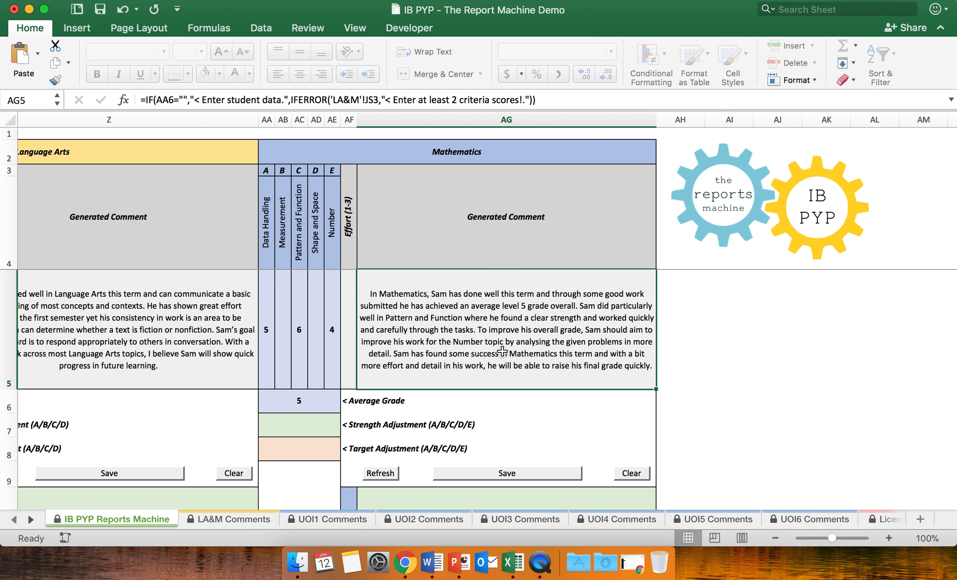
{"action": "left_click", "coordinate": [326, 338]}
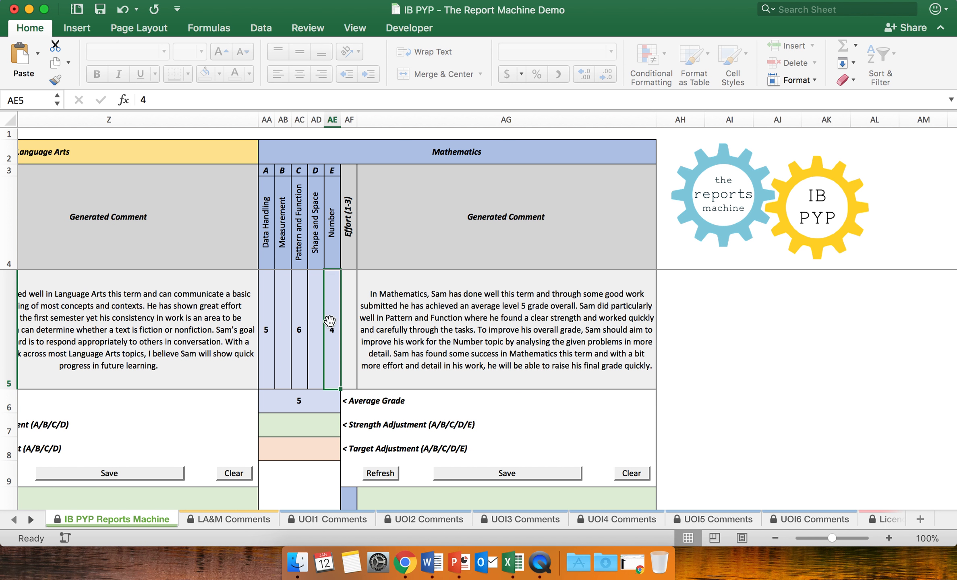
Refresh the generated Mathematics comment several times to produce alternative wordings
{"action": "scroll", "coordinate": [407, 357], "scroll_direction": "down", "scroll_amount": 2}
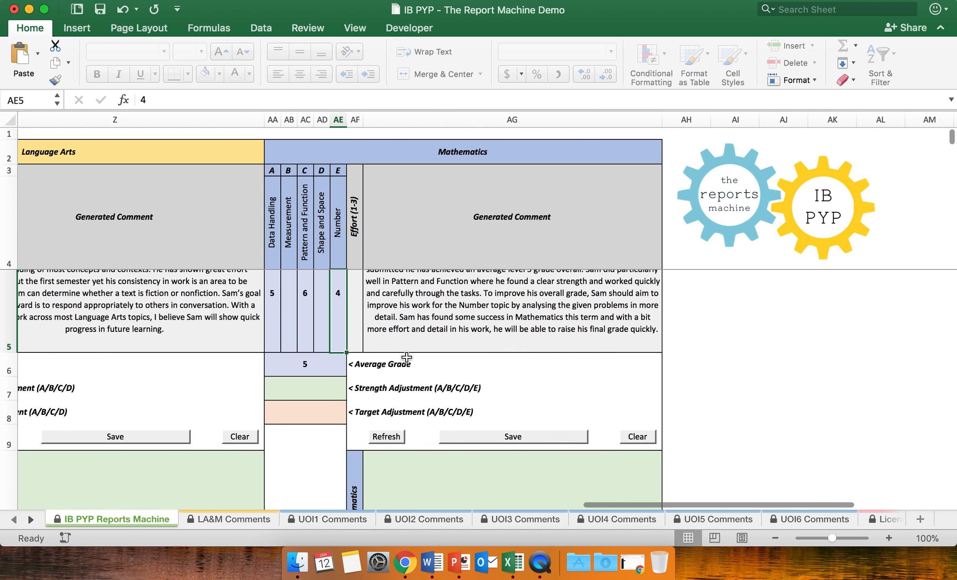
{"action": "left_click", "coordinate": [390, 440]}
{"action": "scroll", "coordinate": [391, 442], "scroll_direction": "up", "scroll_amount": 2}
{"action": "scroll", "coordinate": [391, 440], "scroll_direction": "left", "scroll_amount": 1}
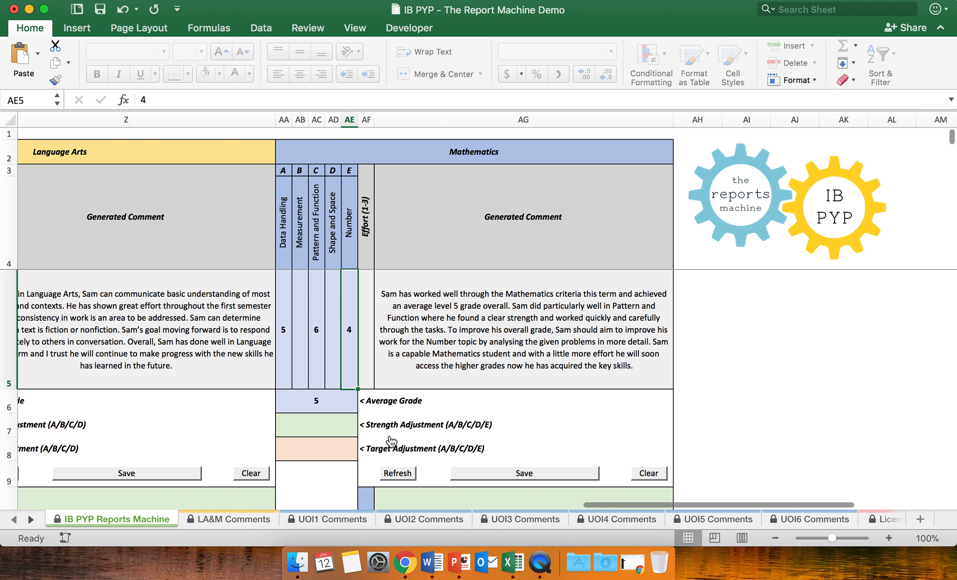
{"action": "left_click", "coordinate": [404, 479]}
{"action": "left_click", "coordinate": [404, 479]}
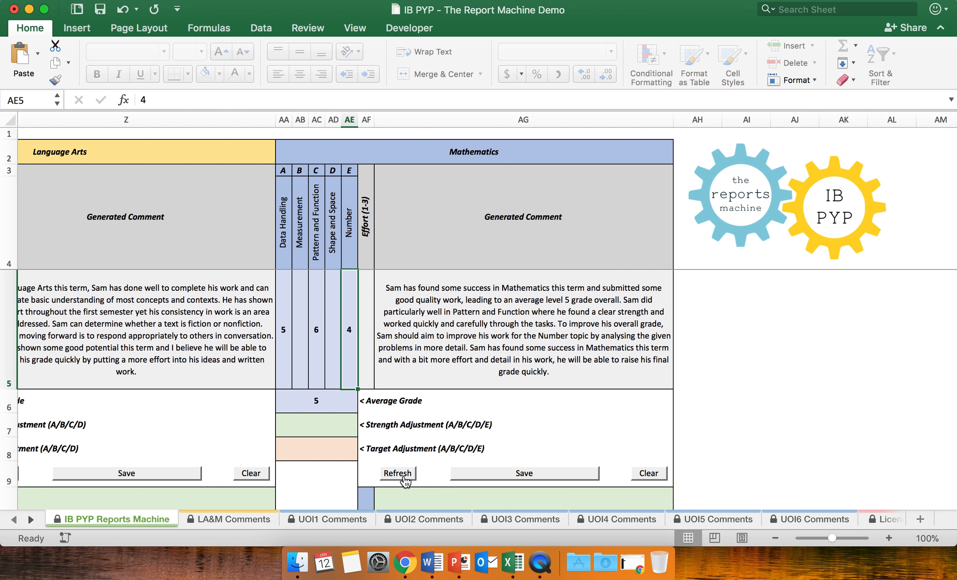
{"action": "left_click", "coordinate": [404, 478]}
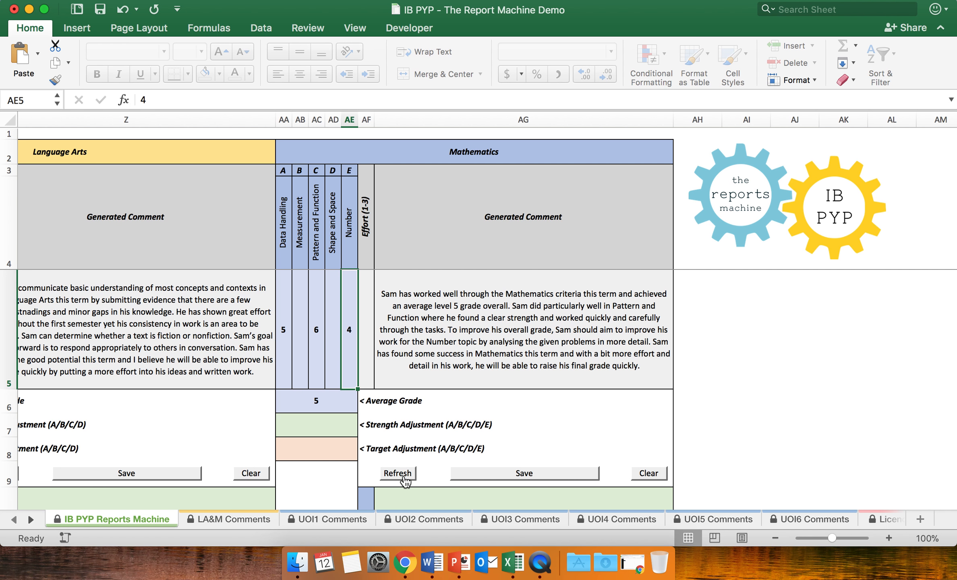
{"action": "left_click", "coordinate": [404, 478]}
{"action": "left_click", "coordinate": [404, 477]}
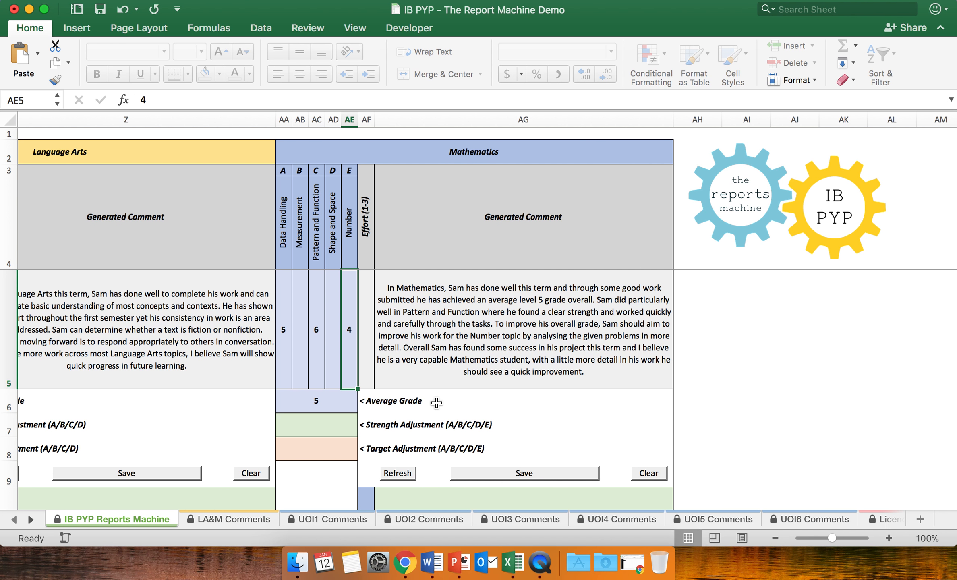
{"action": "left_click", "coordinate": [397, 473]}
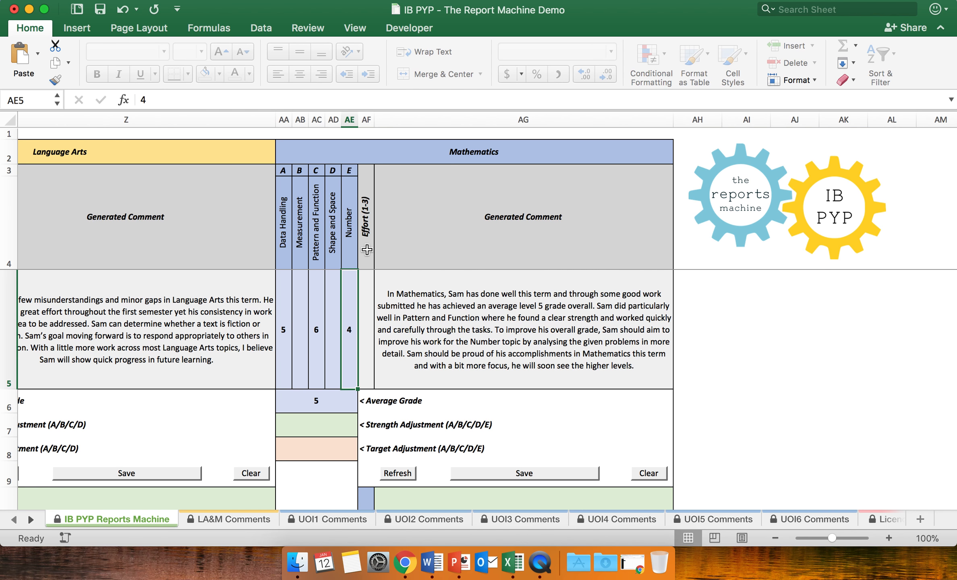
Set the student's Mathematics effort score to 2
{"action": "left_click", "coordinate": [367, 303]}
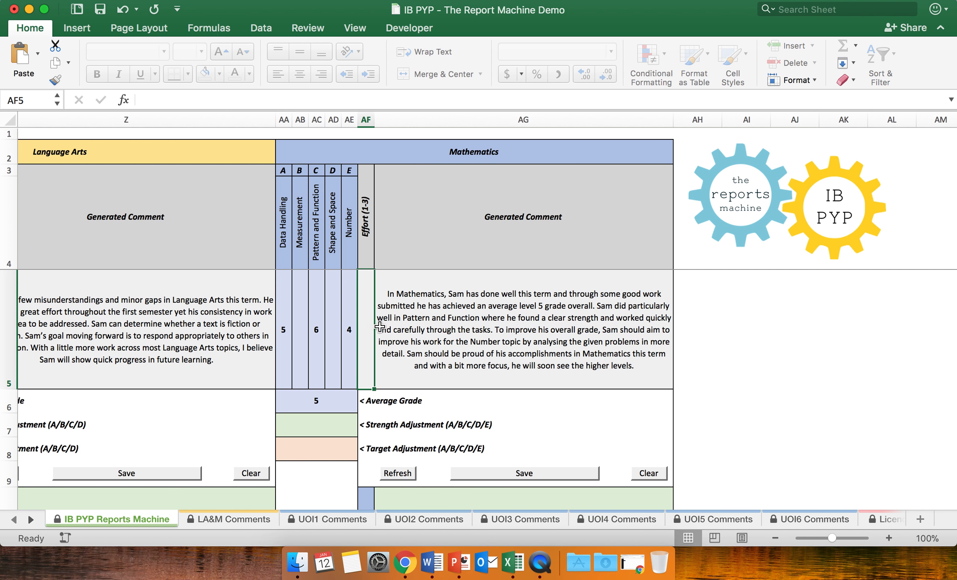
{"action": "type", "text": "2"}
{"action": "left_click", "coordinate": [415, 334]}
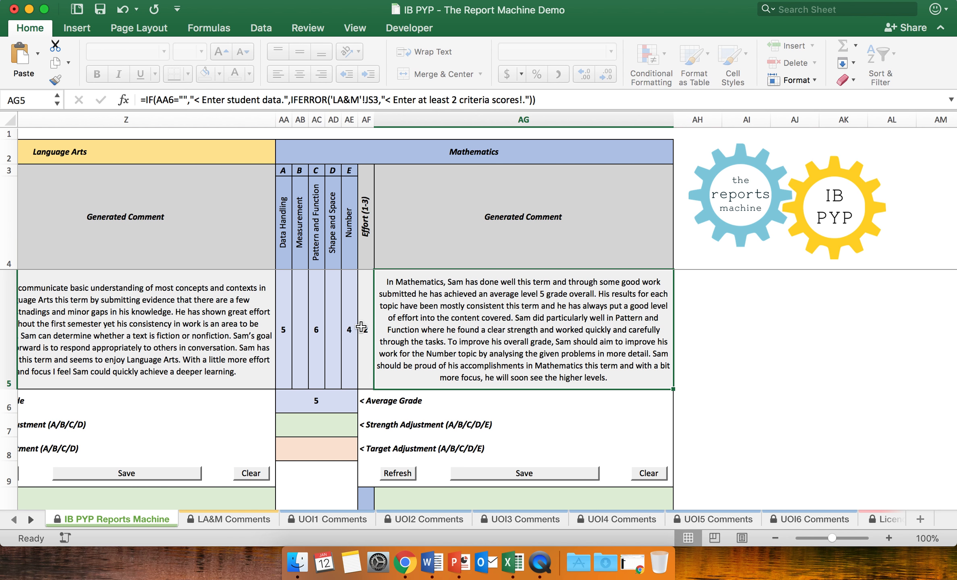
Change the student's Data Handling grade in Mathematics to 1
{"action": "left_click", "coordinate": [284, 333]}
{"action": "type", "text": "1"}
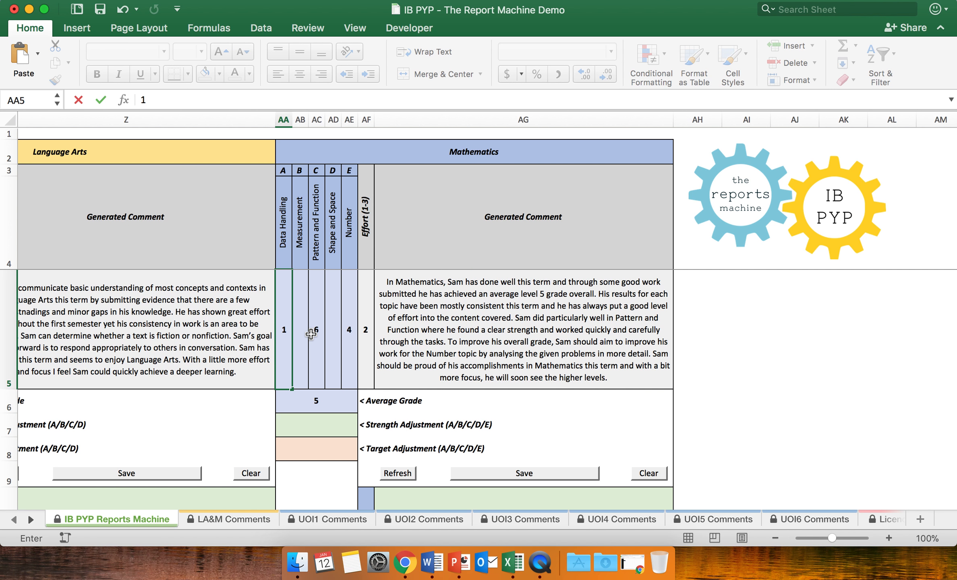
{"action": "left_click", "coordinate": [347, 327]}
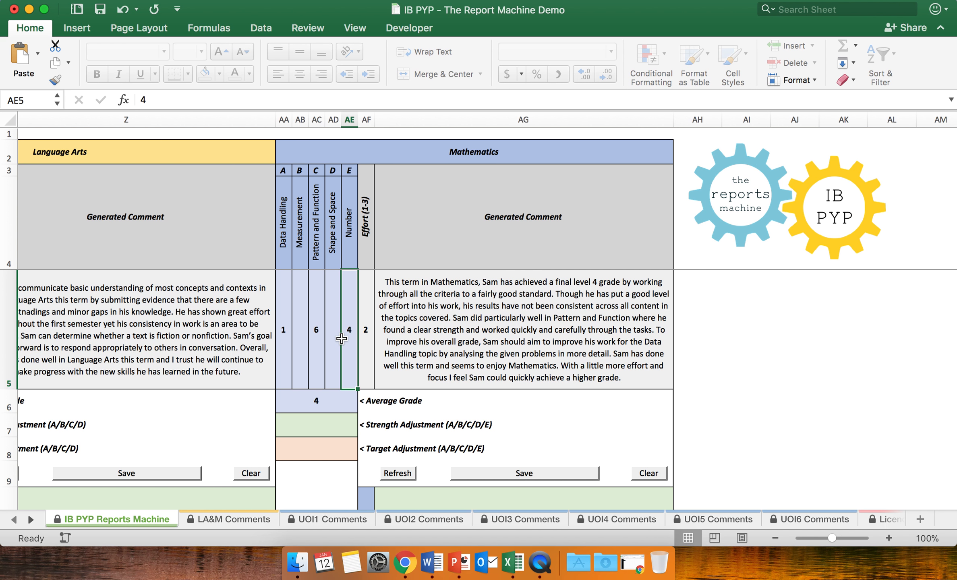
Set the Mathematics grades for Data Handling, Measurement, Pattern and Function, and Shape and Space to 4 each
{"action": "left_click", "coordinate": [278, 367]}
{"action": "type", "text": "4"}
{"action": "key", "text": "Tab"}
{"action": "type", "text": "4"}
{"action": "key", "text": "Tab"}
{"action": "type", "text": "4"}
{"action": "key", "text": "Tab"}
{"action": "type", "text": "4"}
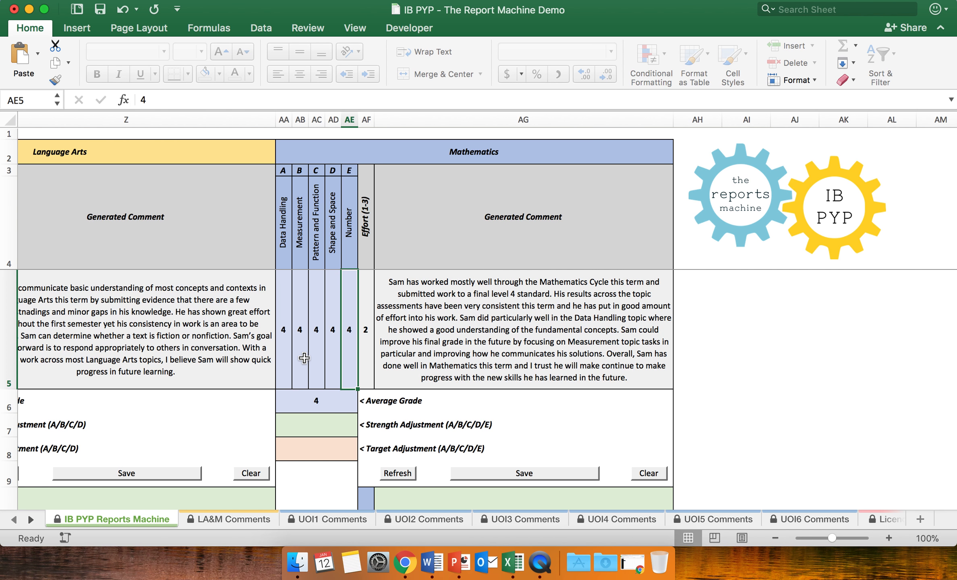
Set the Mathematics strength adjustment to B and the target adjustment to E
{"action": "left_click", "coordinate": [317, 431]}
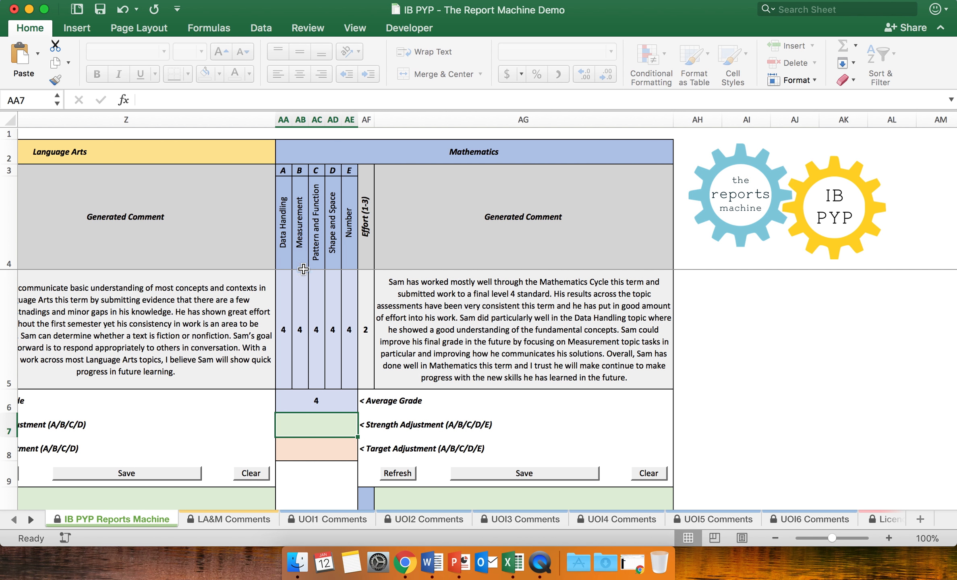
{"action": "type", "text": "B"}
{"action": "key", "text": "Return"}
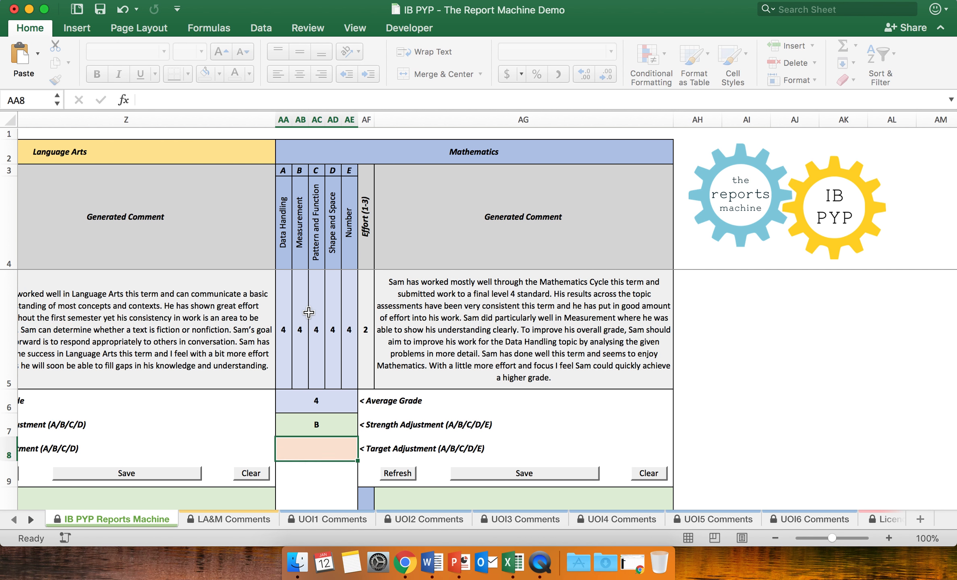
{"action": "type", "text": "E"}
{"action": "key", "text": "Return"}
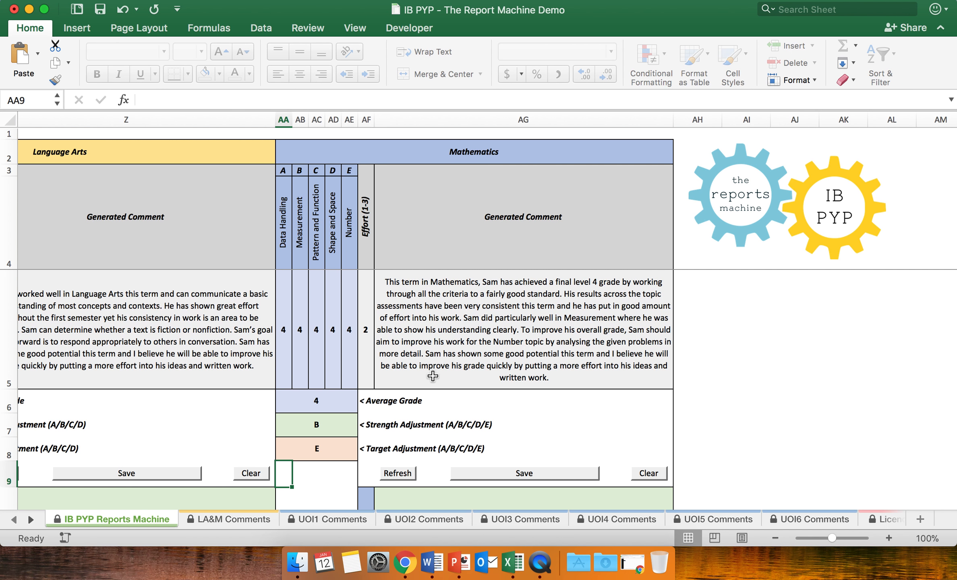
Save the generated Mathematics comment into the final comments row
{"action": "scroll", "coordinate": [432, 376], "scroll_direction": "down", "scroll_amount": 2}
{"action": "scroll", "coordinate": [432, 375], "scroll_direction": "up", "scroll_amount": 2}
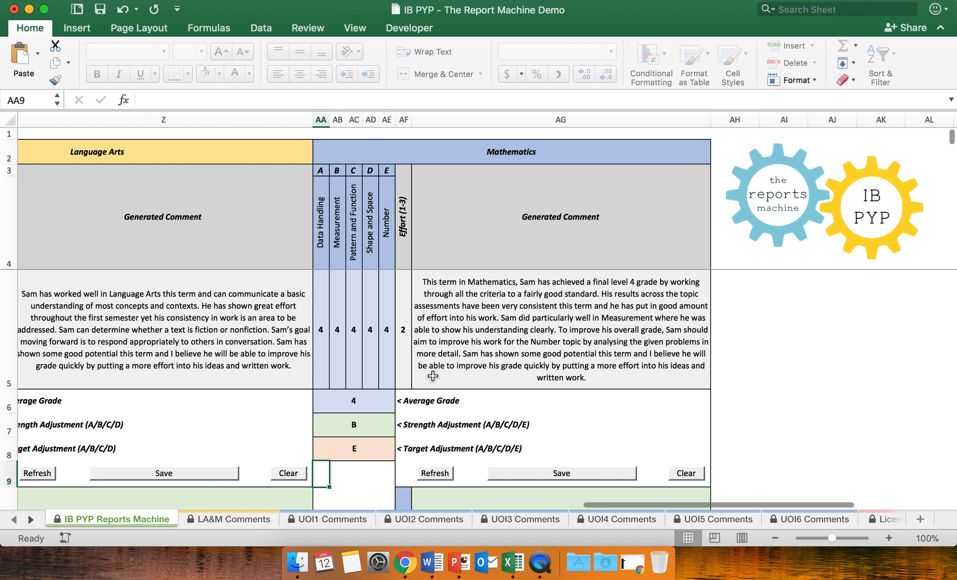
{"action": "scroll", "coordinate": [433, 376], "scroll_direction": "down", "scroll_amount": 5}
{"action": "left_click", "coordinate": [585, 409]}
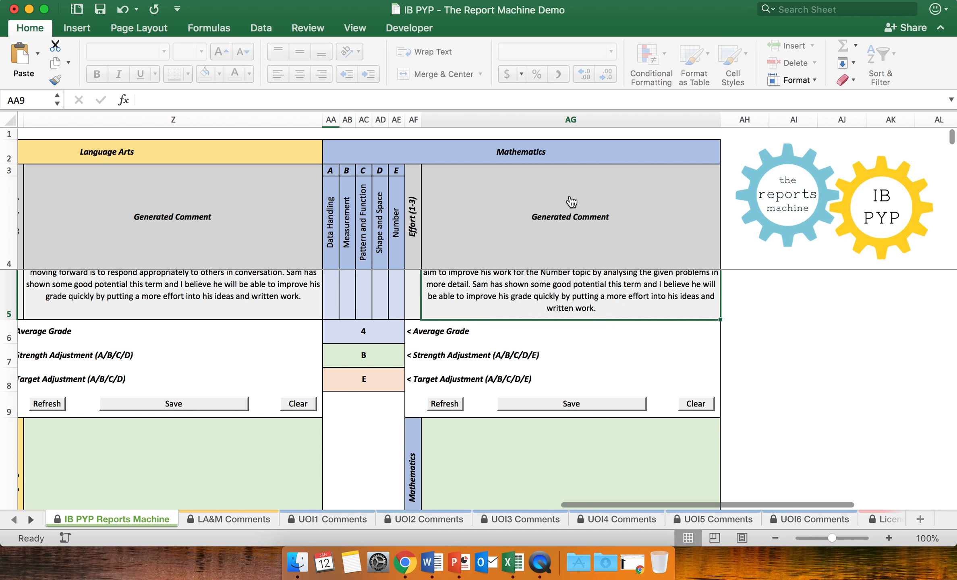
{"action": "scroll", "coordinate": [571, 208], "scroll_direction": "down", "scroll_amount": 6}
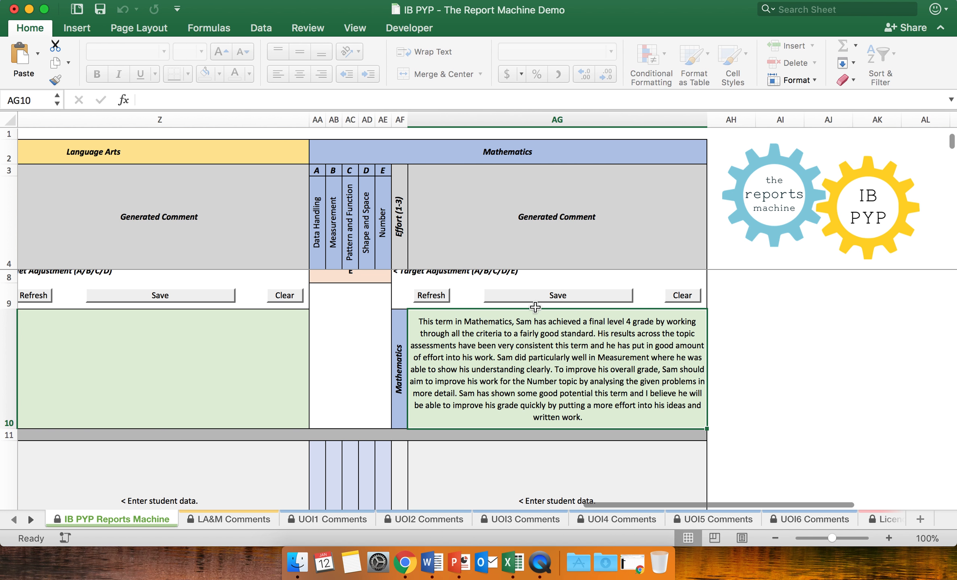
Insert the trial text "edit" in the saved Mathematics comment and remove it again
{"action": "double_click", "coordinate": [557, 367]}
{"action": "type", "text": "edit"}
{"action": "key", "text": "BackSpace"}
{"action": "key", "text": "BackSpace"}
{"action": "key", "text": "BackSpace"}
{"action": "key", "text": "BackSpace"}
{"action": "key", "text": "BackSpace"}
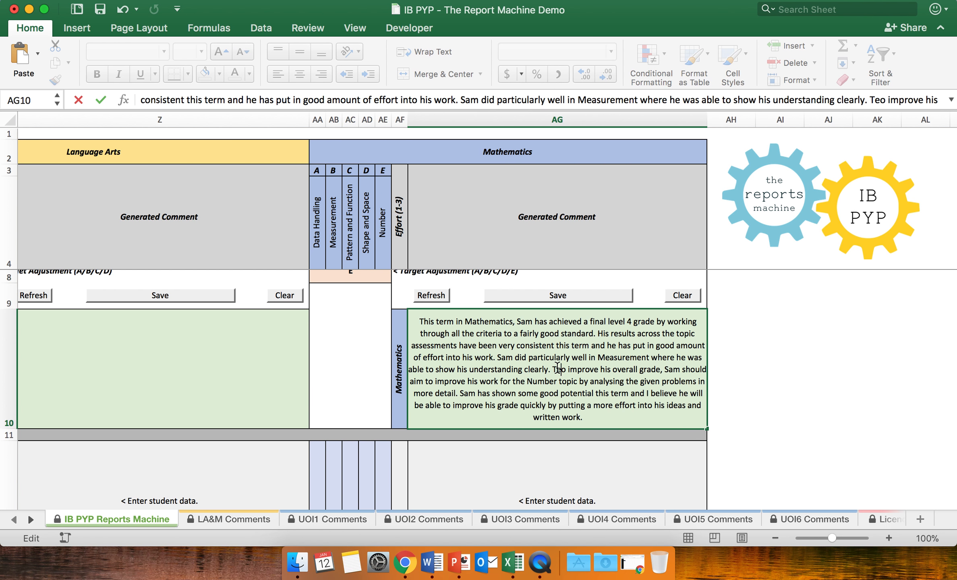
{"action": "left_click", "coordinate": [593, 407]}
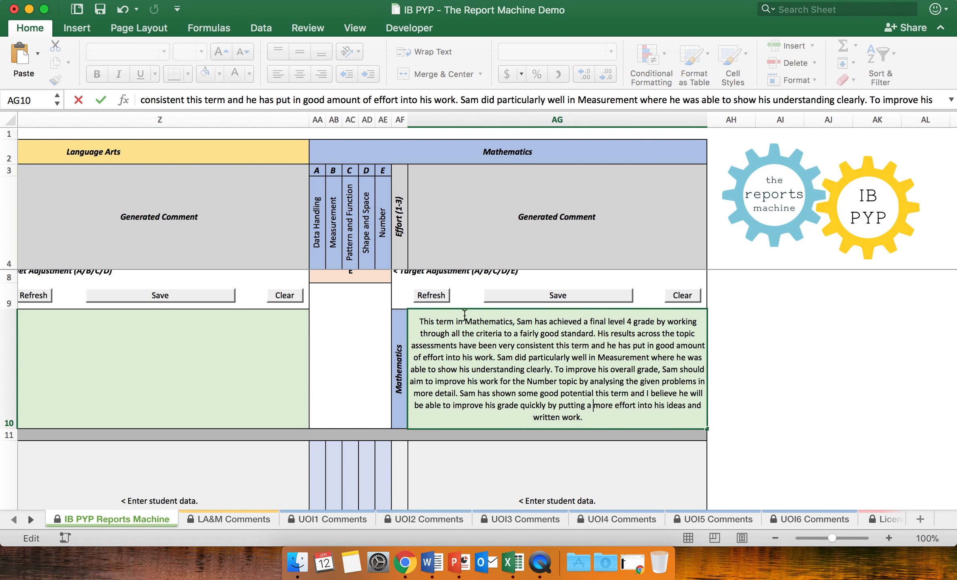
Leave the saved comment's editing mode and review the student's Language Arts grades and generated comment
{"action": "scroll", "coordinate": [599, 398], "scroll_direction": "up", "scroll_amount": 5}
{"action": "scroll", "coordinate": [599, 398], "scroll_direction": "left", "scroll_amount": 6}
{"action": "left_click_drag", "start_coordinate": [153, 328], "coordinate": [237, 328]}
{"action": "key", "text": "Escape"}
{"action": "left_click", "coordinate": [374, 422]}
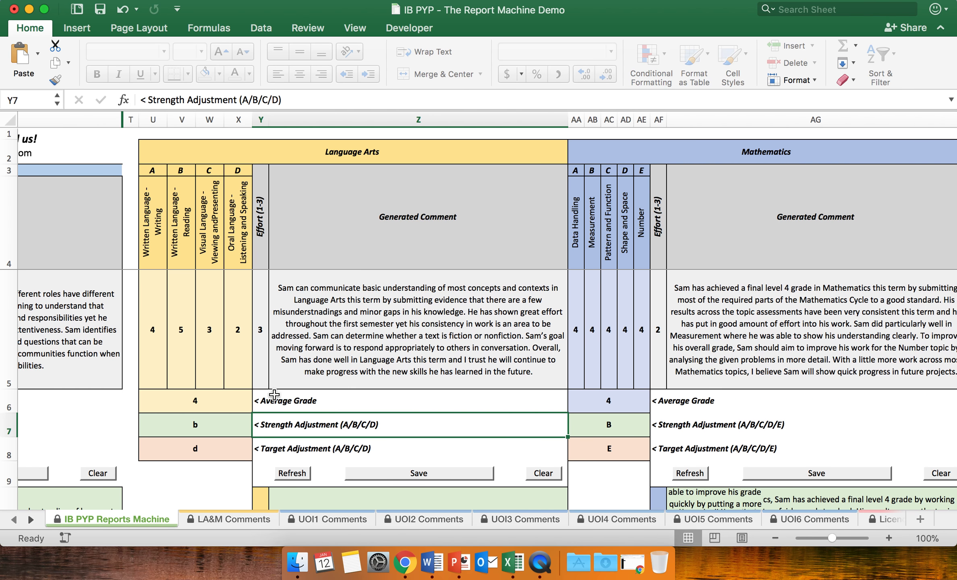
Set the first student's gender to f and review the regenerated Units of Inquiry and Language Arts comments
{"action": "scroll", "coordinate": [274, 393], "scroll_direction": "left", "scroll_amount": 10}
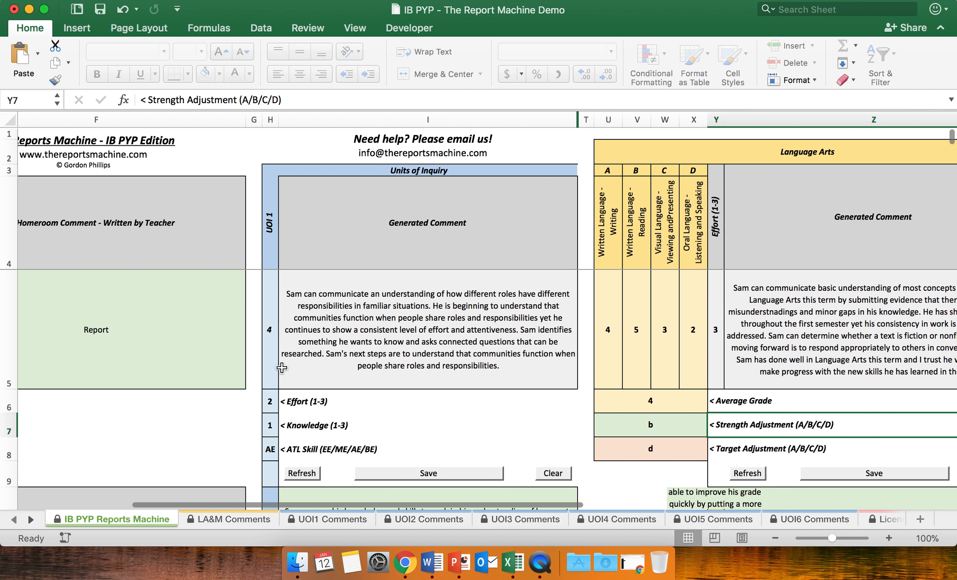
{"action": "scroll", "coordinate": [242, 297], "scroll_direction": "left", "scroll_amount": 1}
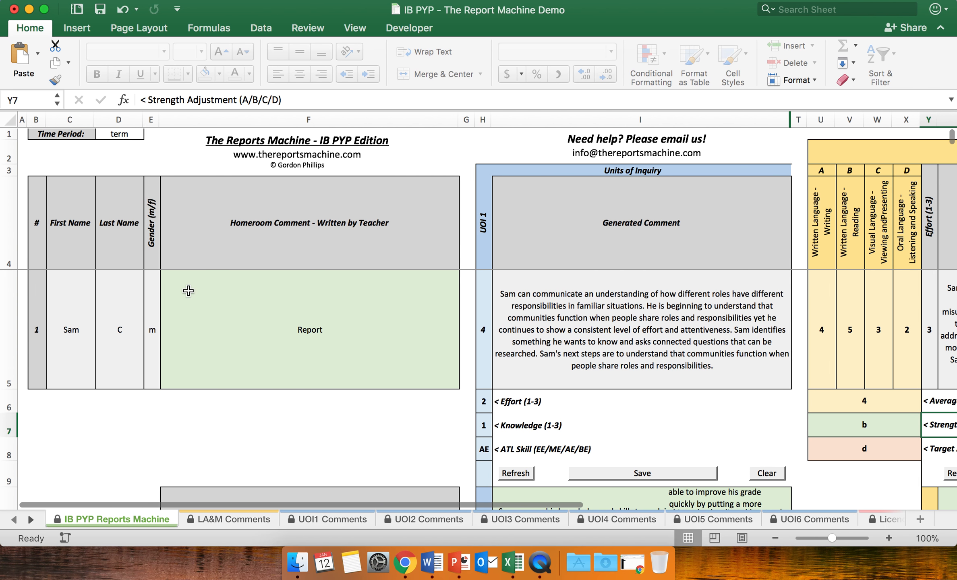
{"action": "left_click", "coordinate": [80, 312]}
{"action": "left_click", "coordinate": [147, 314]}
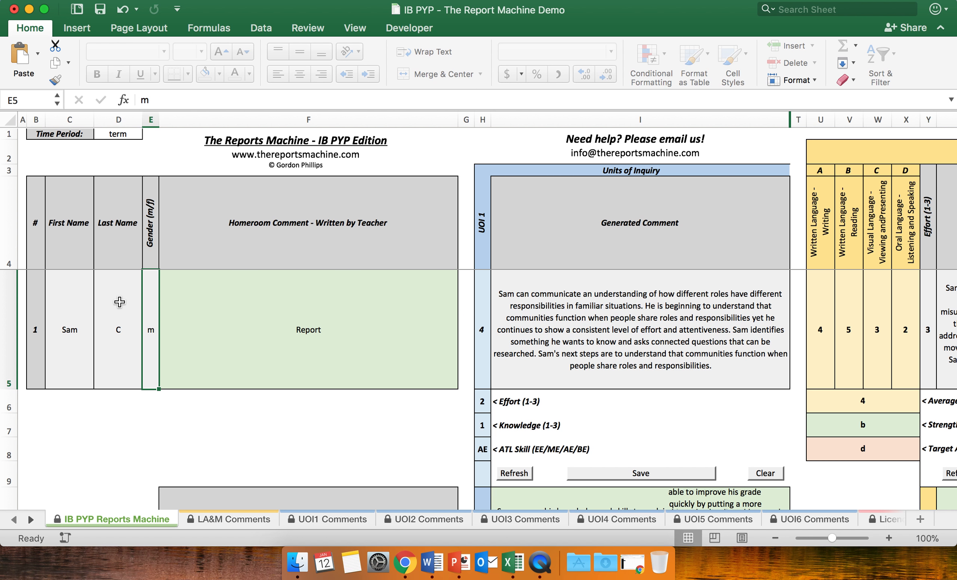
{"action": "type", "text": "f"}
{"action": "left_click", "coordinate": [129, 360]}
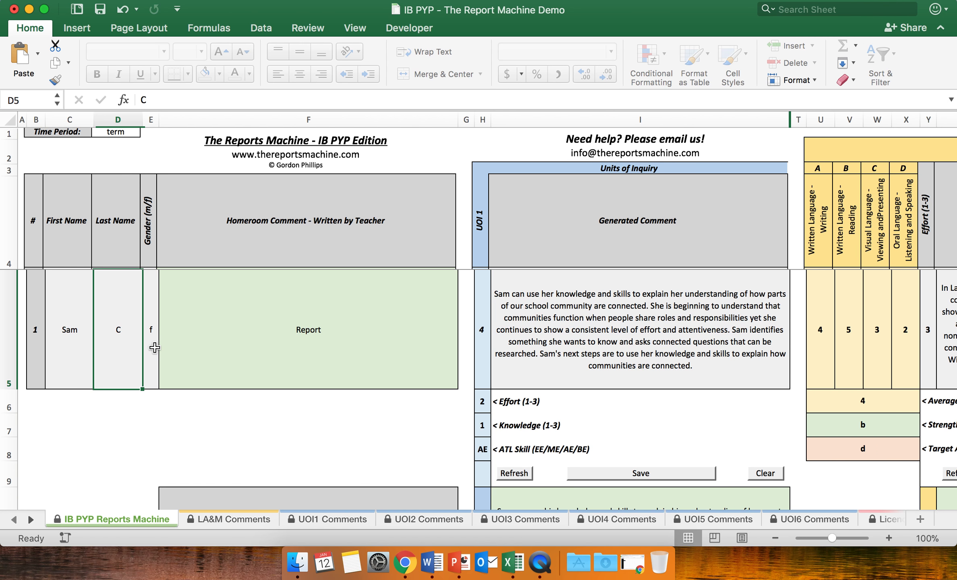
{"action": "scroll", "coordinate": [672, 362], "scroll_direction": "right", "scroll_amount": 10}
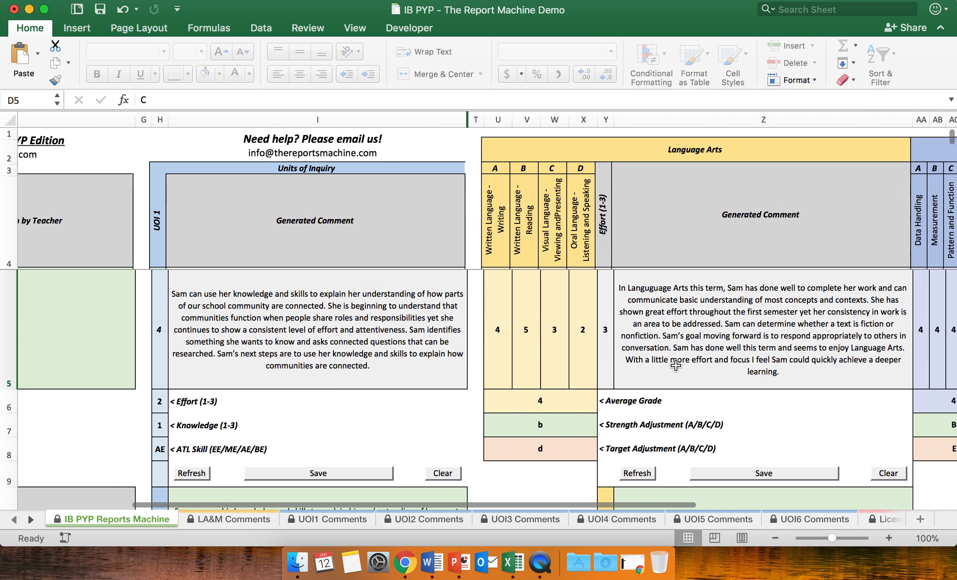
{"action": "scroll", "coordinate": [676, 365], "scroll_direction": "left", "scroll_amount": 5}
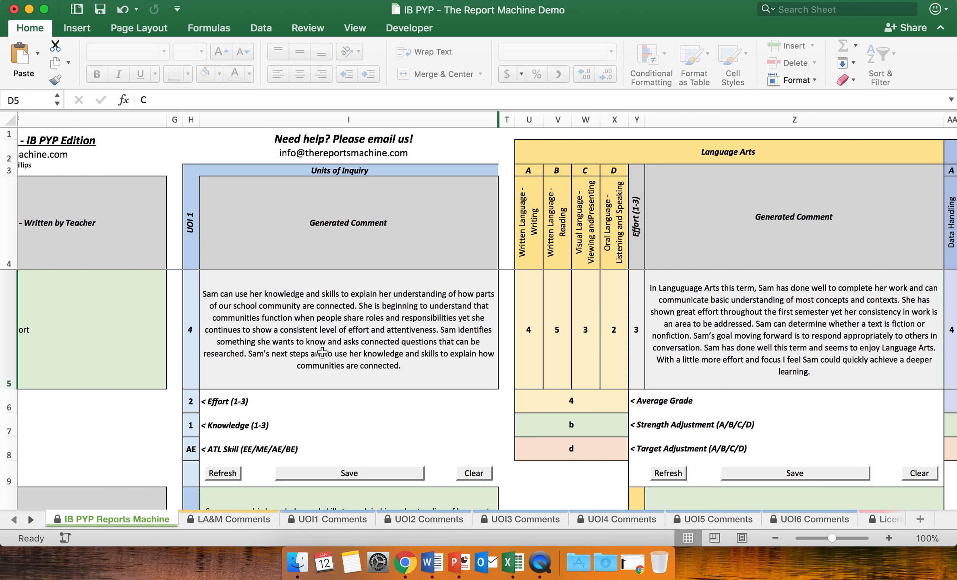
Replace the student's first name with a different one and check the name in the generated comments
{"action": "scroll", "coordinate": [349, 340], "scroll_direction": "left", "scroll_amount": 5}
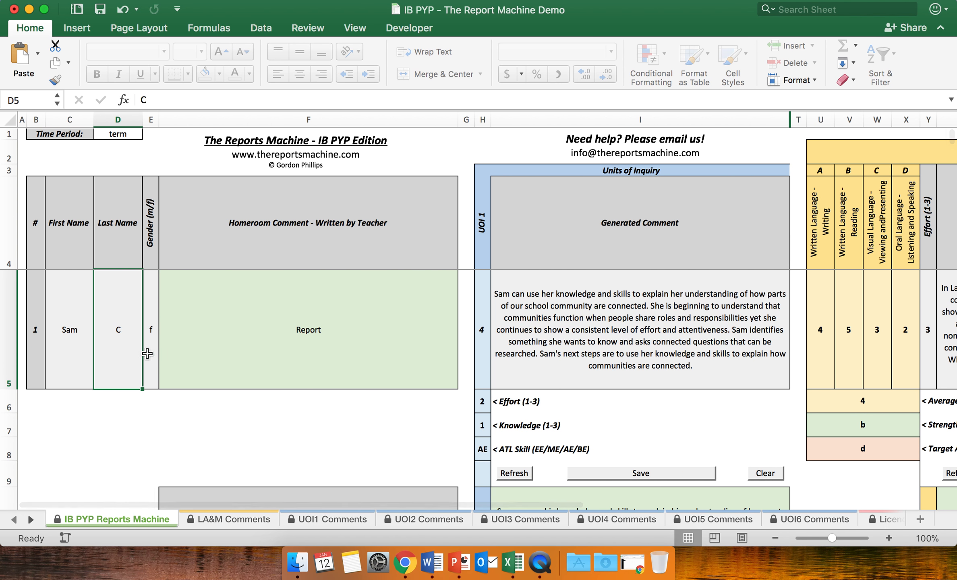
{"action": "left_click", "coordinate": [77, 321]}
{"action": "type", "text": "Sarah"}
{"action": "key", "text": "Return"}
{"action": "scroll", "coordinate": [621, 333], "scroll_direction": "right", "scroll_amount": 4}
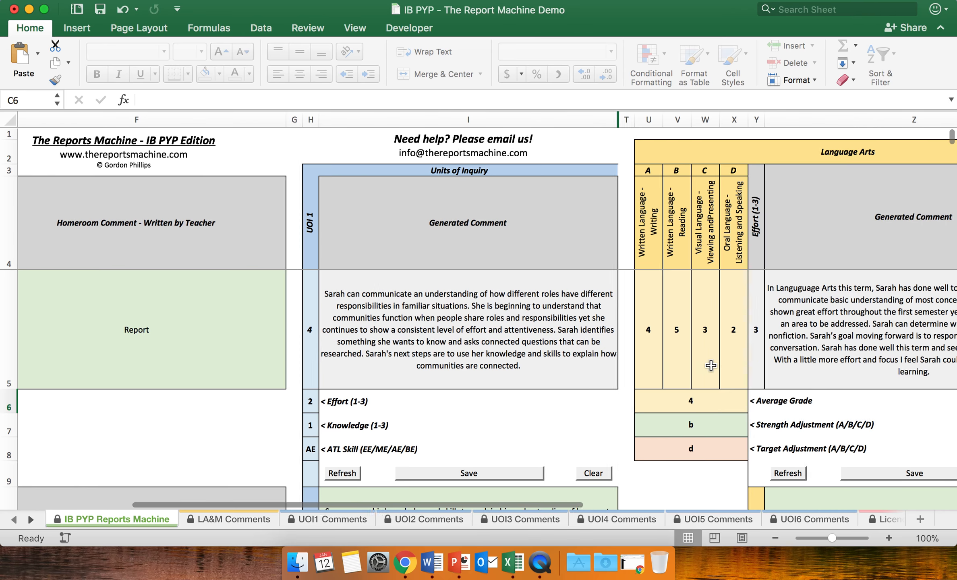
{"action": "scroll", "coordinate": [711, 366], "scroll_direction": "right", "scroll_amount": 5}
{"action": "scroll", "coordinate": [621, 400], "scroll_direction": "left", "scroll_amount": 9}
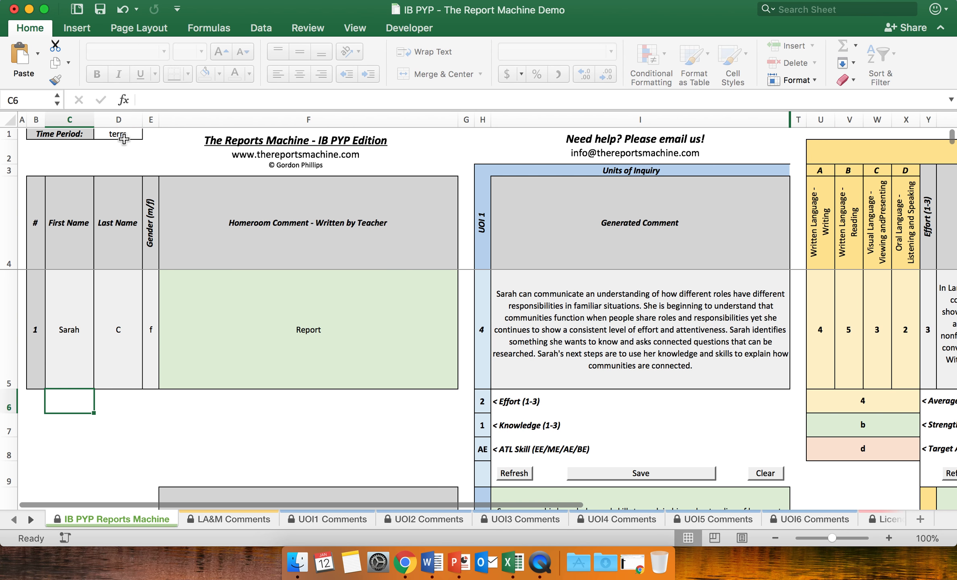
Set the time period to "semester" and check its wording in the Language Arts and Mathematics comments
{"action": "left_click", "coordinate": [125, 135]}
{"action": "type", "text": "semester"}
{"action": "key", "text": "Return"}
{"action": "scroll", "coordinate": [421, 305], "scroll_direction": "right", "scroll_amount": 9}
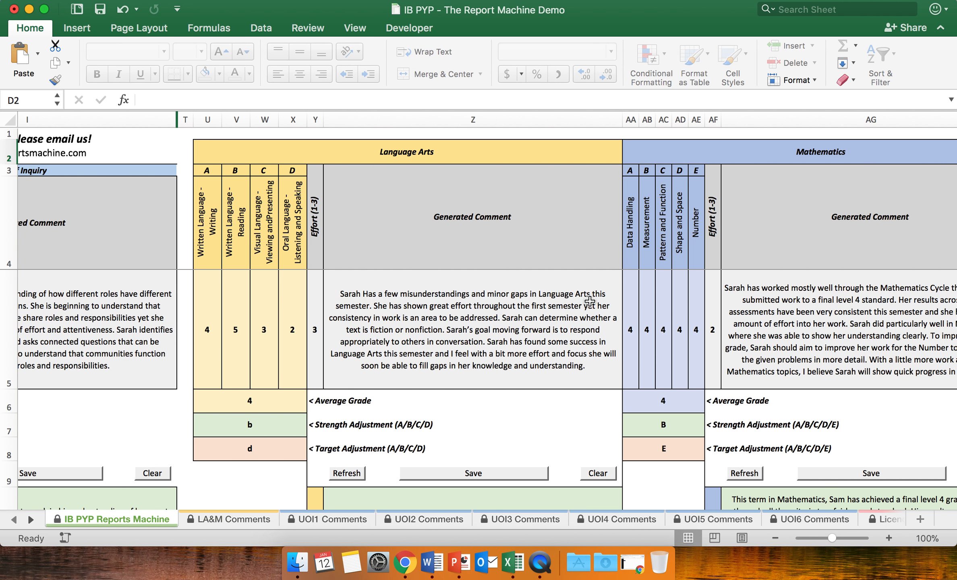
Set the time period to "year" and review the regenerated Language Arts and Mathematics comments
{"action": "scroll", "coordinate": [365, 308], "scroll_direction": "left", "scroll_amount": 9}
{"action": "left_click", "coordinate": [122, 136]}
{"action": "type", "text": "year"}
{"action": "key", "text": "Return"}
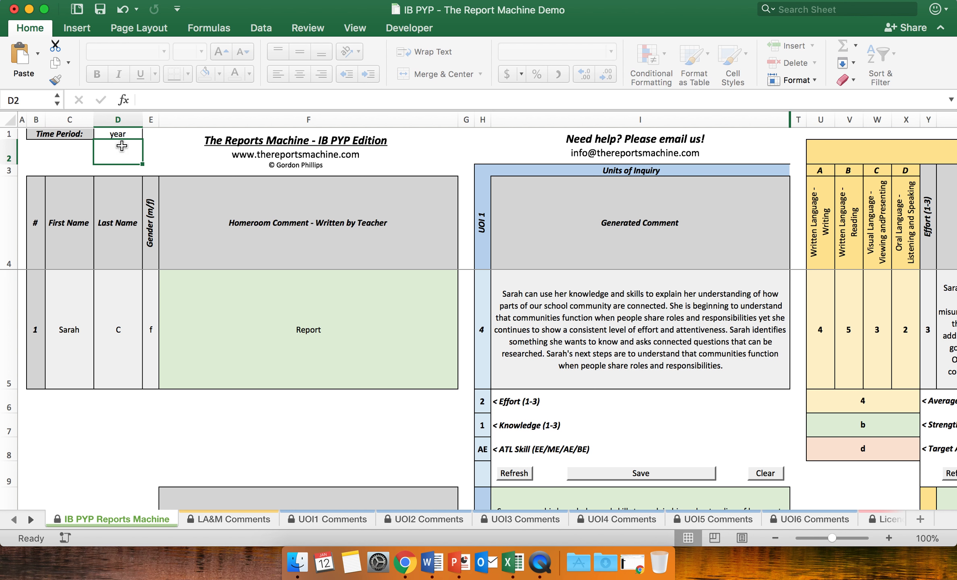
{"action": "left_click", "coordinate": [120, 134]}
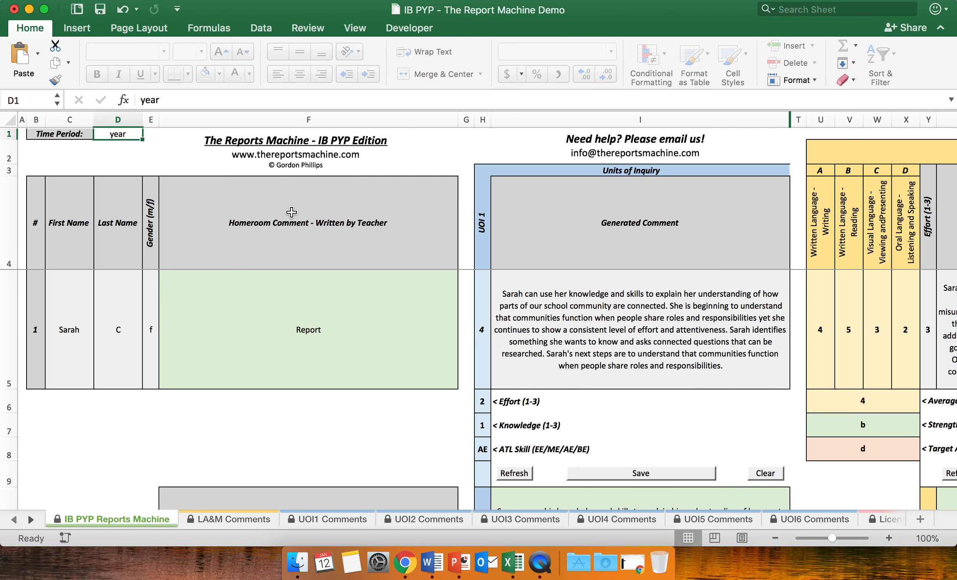
{"action": "scroll", "coordinate": [242, 185], "scroll_direction": "right", "scroll_amount": 10}
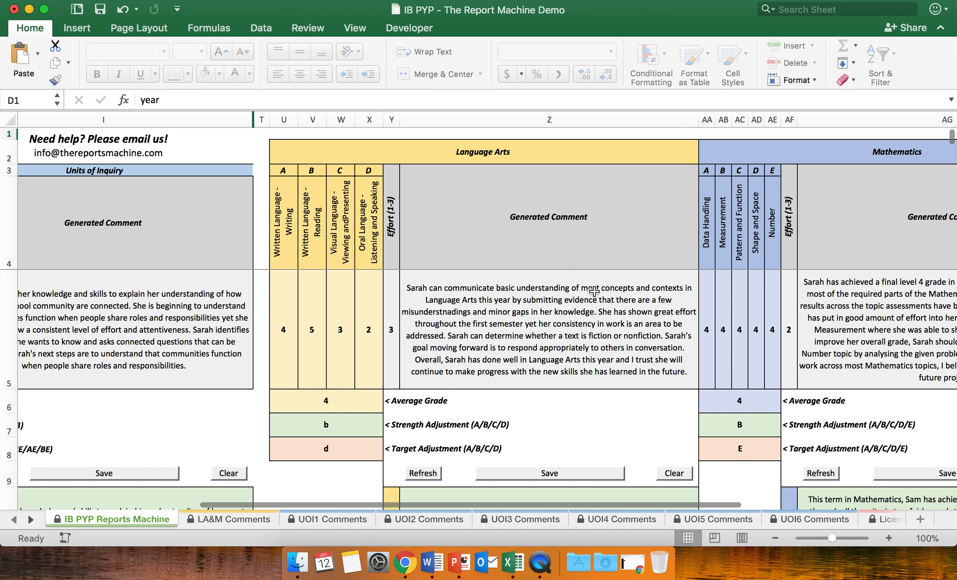
{"action": "scroll", "coordinate": [606, 303], "scroll_direction": "right", "scroll_amount": 1}
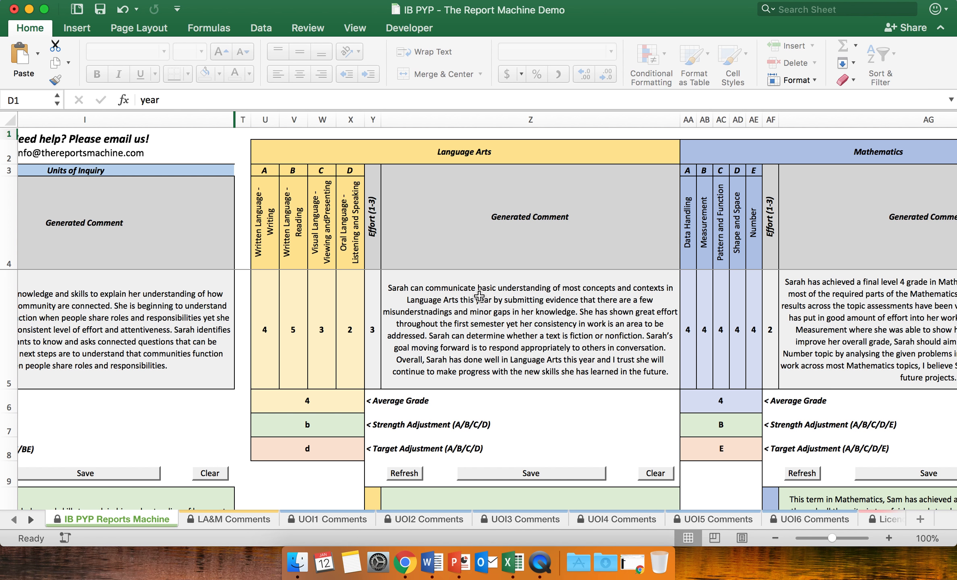
{"action": "scroll", "coordinate": [666, 327], "scroll_direction": "right", "scroll_amount": 6}
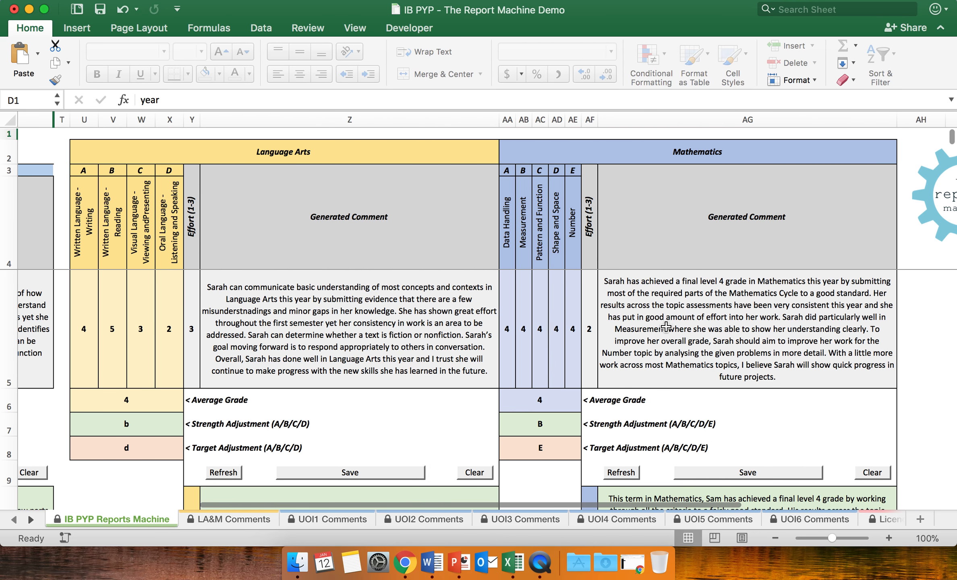
{"action": "scroll", "coordinate": [318, 335], "scroll_direction": "left", "scroll_amount": 20}
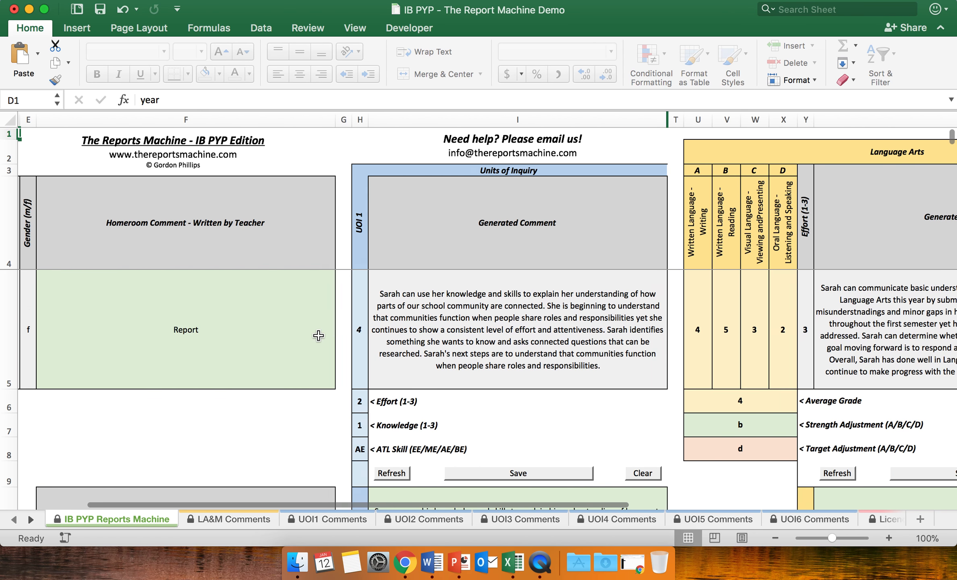
{"action": "scroll", "coordinate": [318, 335], "scroll_direction": "left", "scroll_amount": 4}
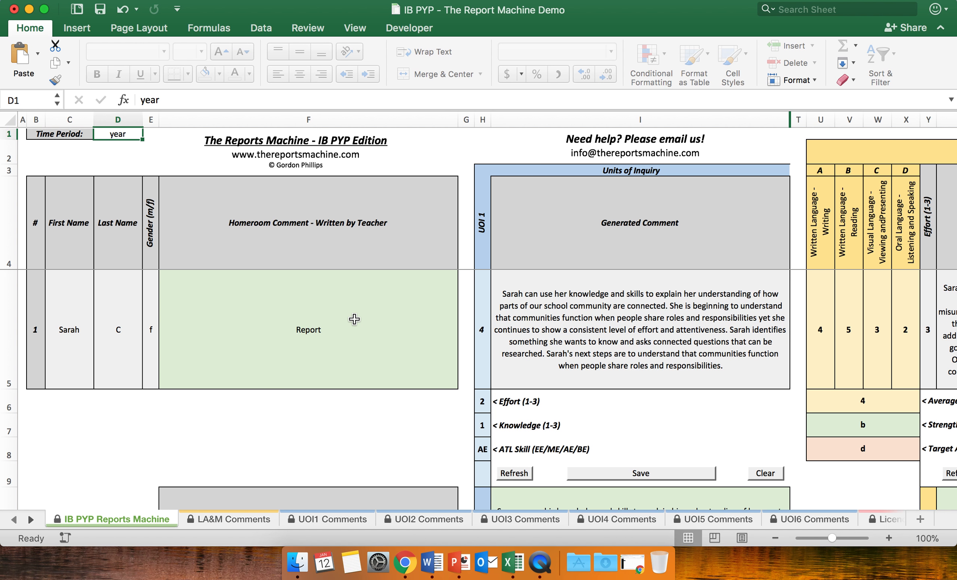
Examine the sentence bank on the LA&M Comments sheet alongside the Language Arts and Mathematics sections of the IB PYP Reports Machine sheet
{"action": "scroll", "coordinate": [436, 329], "scroll_direction": "right", "scroll_amount": 2}
{"action": "left_click", "coordinate": [843, 329]}
{"action": "scroll", "coordinate": [683, 331], "scroll_direction": "left", "scroll_amount": 2}
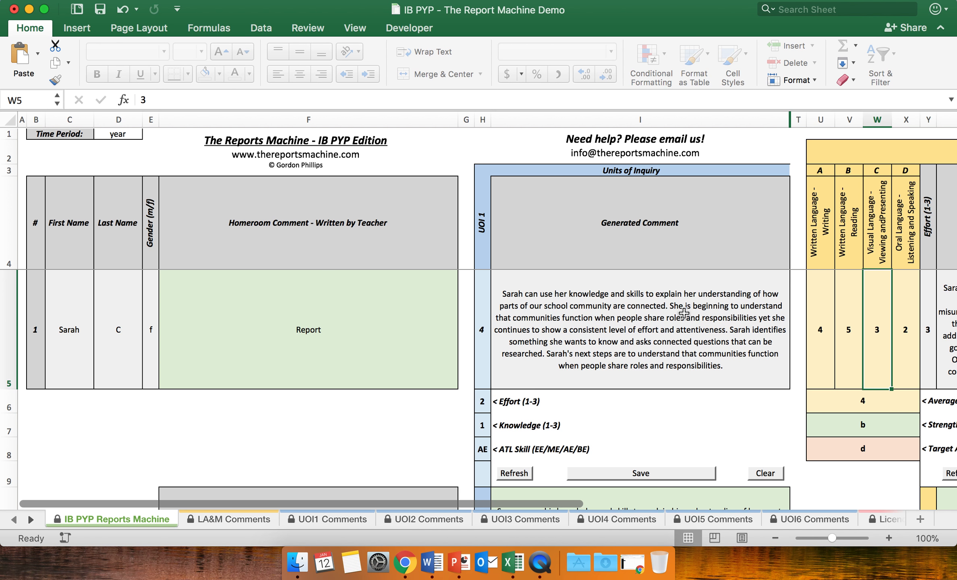
{"action": "left_click", "coordinate": [231, 519]}
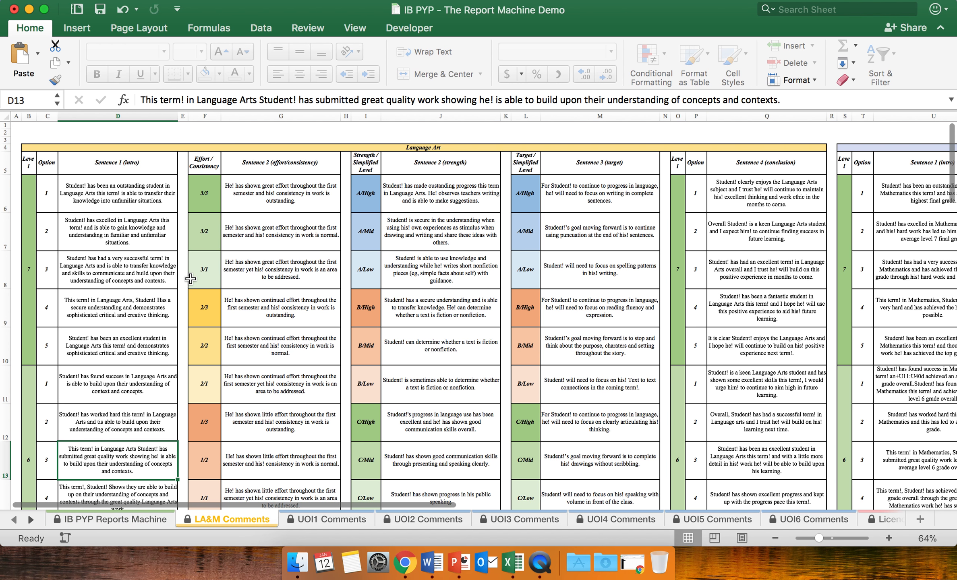
{"action": "left_click", "coordinate": [116, 520]}
{"action": "scroll", "coordinate": [461, 369], "scroll_direction": "right", "scroll_amount": 5}
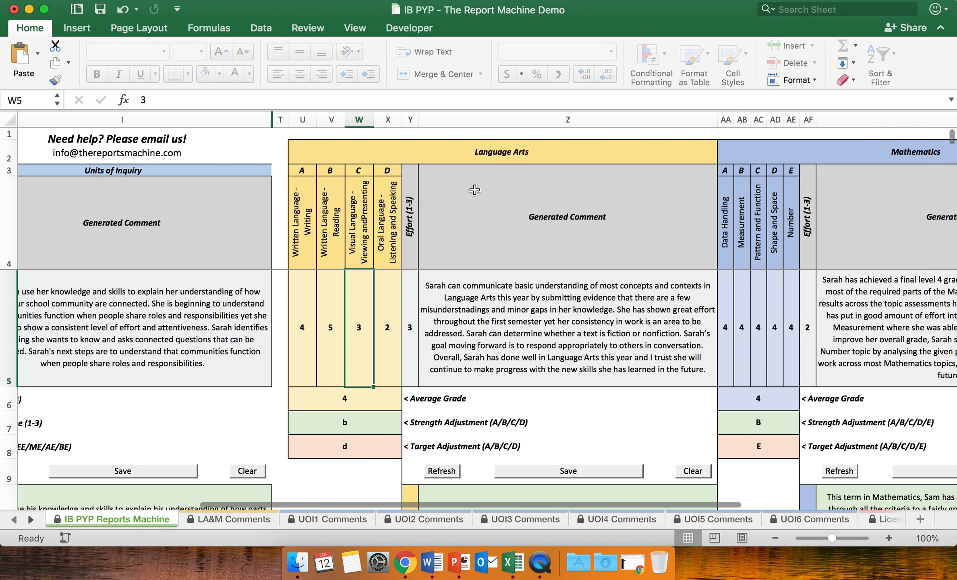
{"action": "scroll", "coordinate": [531, 424], "scroll_direction": "right", "scroll_amount": 10}
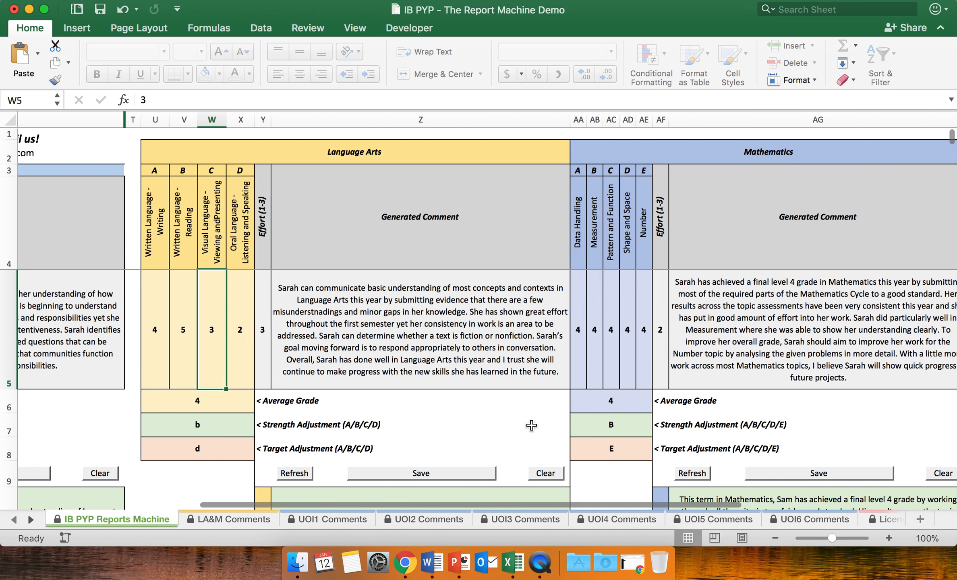
{"action": "scroll", "coordinate": [465, 324], "scroll_direction": "left", "scroll_amount": 6}
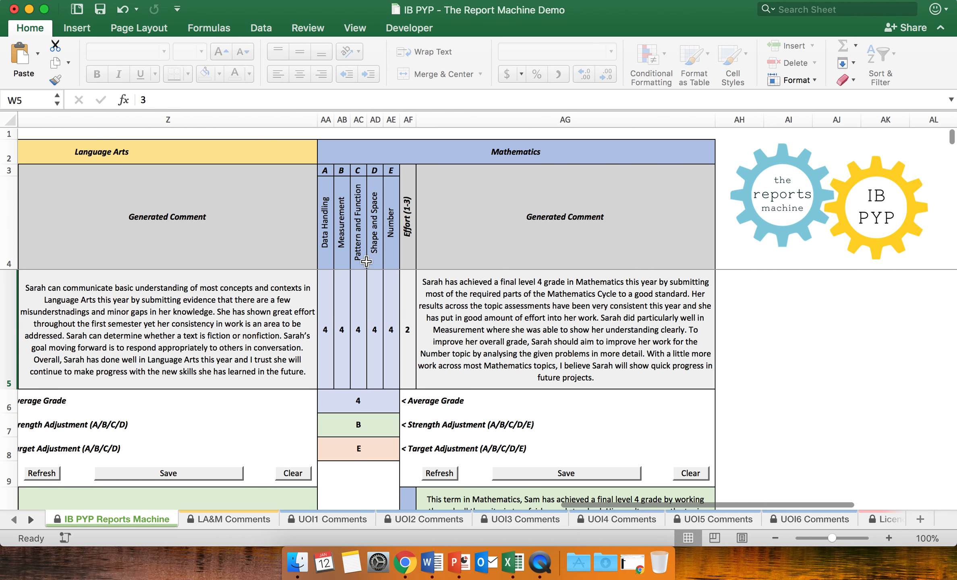
{"action": "scroll", "coordinate": [403, 346], "scroll_direction": "left", "scroll_amount": 3}
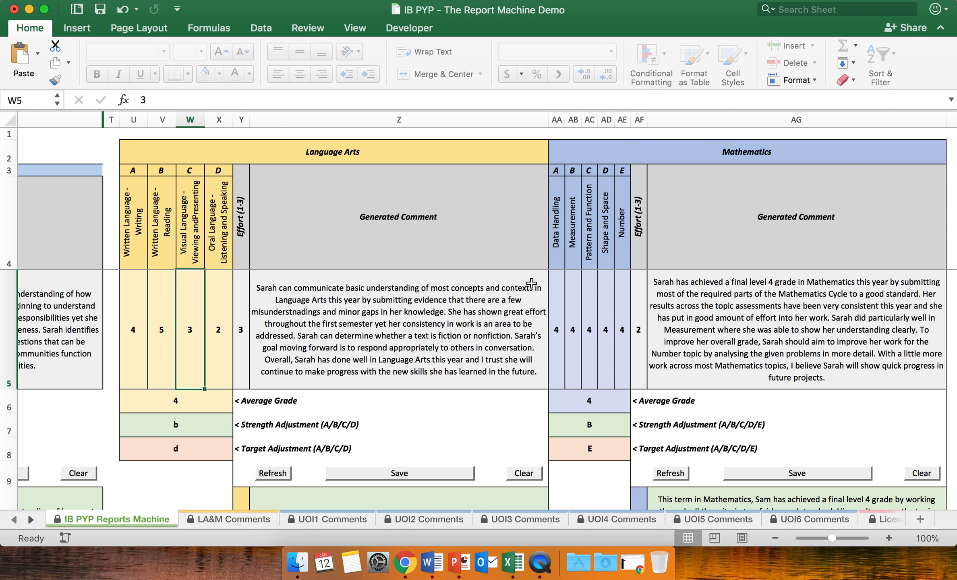
{"action": "scroll", "coordinate": [532, 284], "scroll_direction": "left", "scroll_amount": 2}
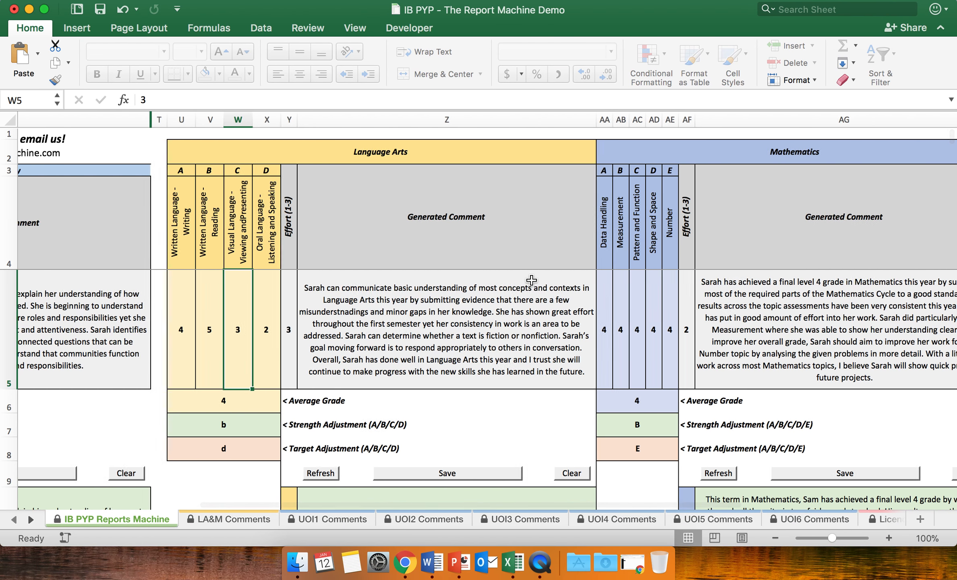
{"action": "scroll", "coordinate": [532, 284], "scroll_direction": "right", "scroll_amount": 1}
{"action": "left_click", "coordinate": [235, 520]}
{"action": "scroll", "coordinate": [208, 336], "scroll_direction": "left", "scroll_amount": 8}
{"action": "left_click", "coordinate": [115, 520]}
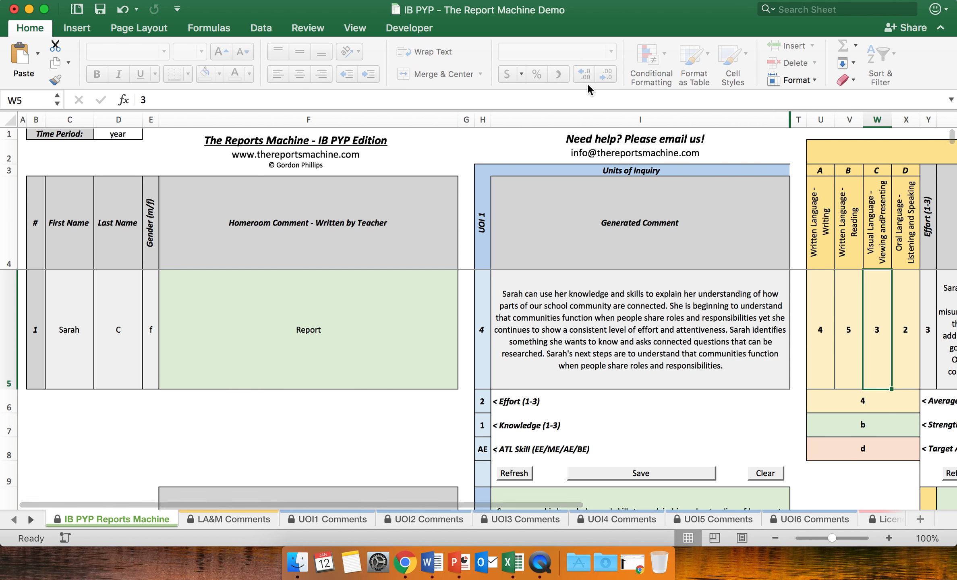